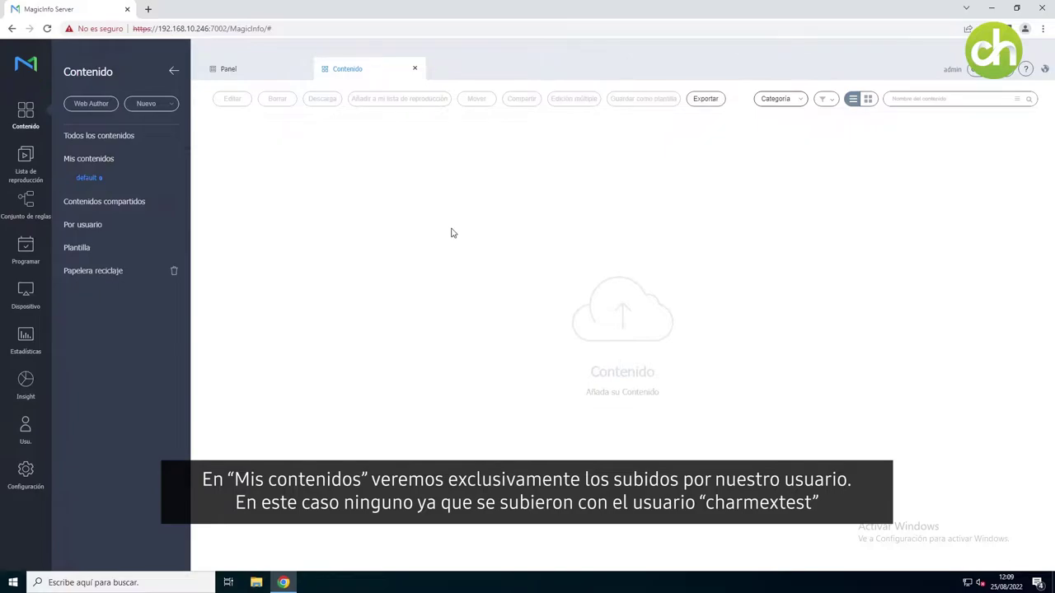
Expand Contenidos compartidos and create a Camiones subfolder under shared
click(92, 211)
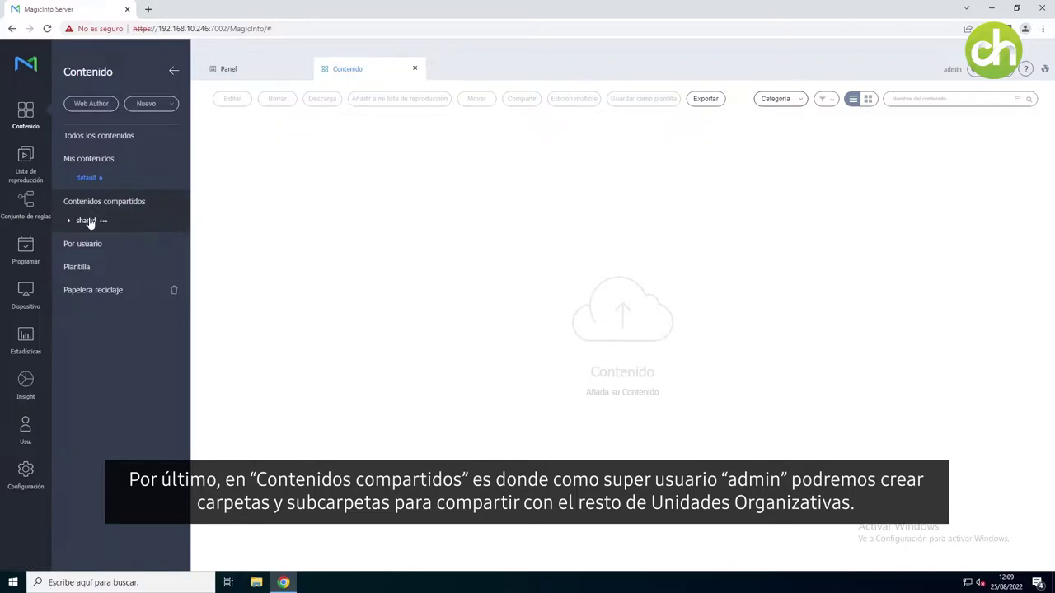
right_click(88, 221)
click(132, 239)
text(Camione)
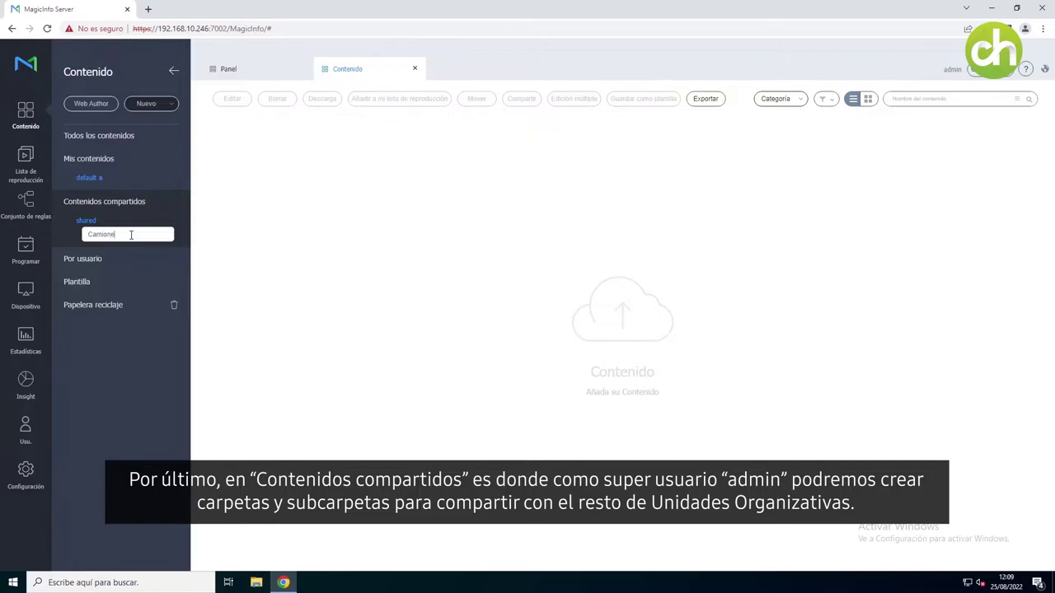
text(s)
key(Return)
Add the Motos and Coches subfolders under shared
right_click(87, 220)
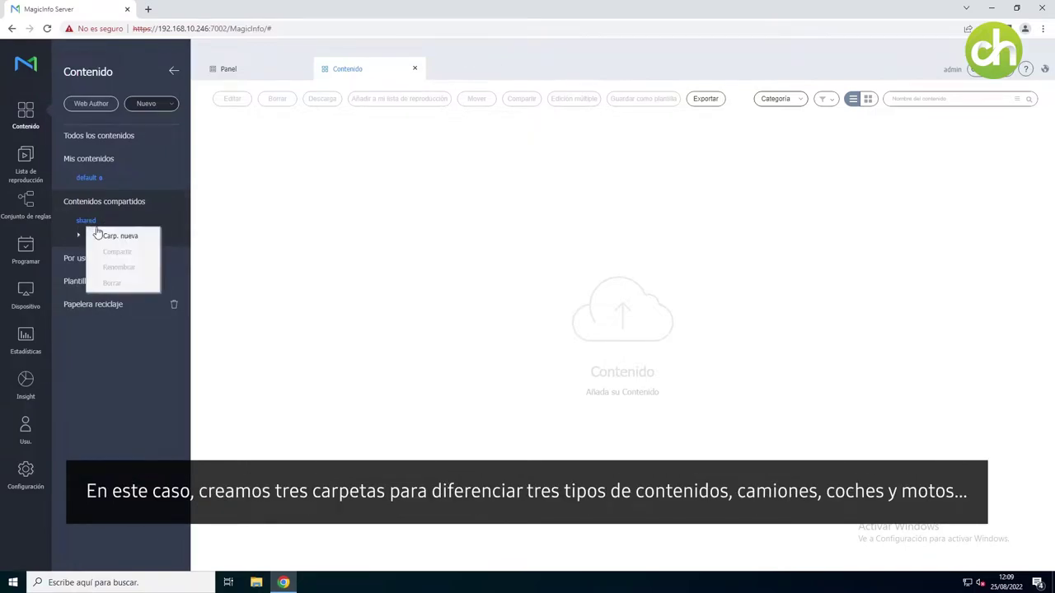
click(109, 235)
text(Motos)
key(Return)
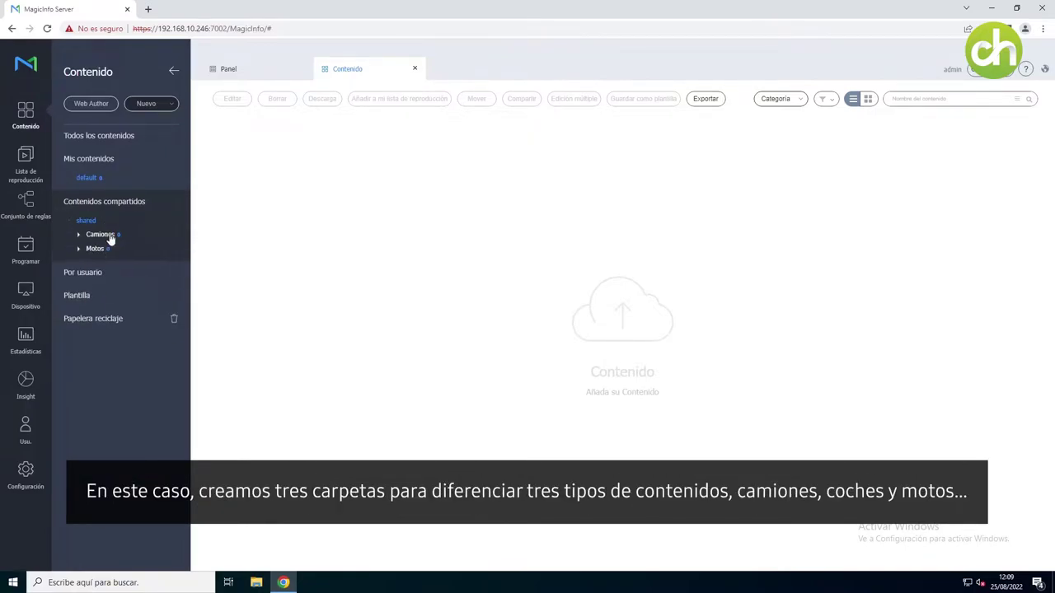
right_click(88, 221)
click(118, 237)
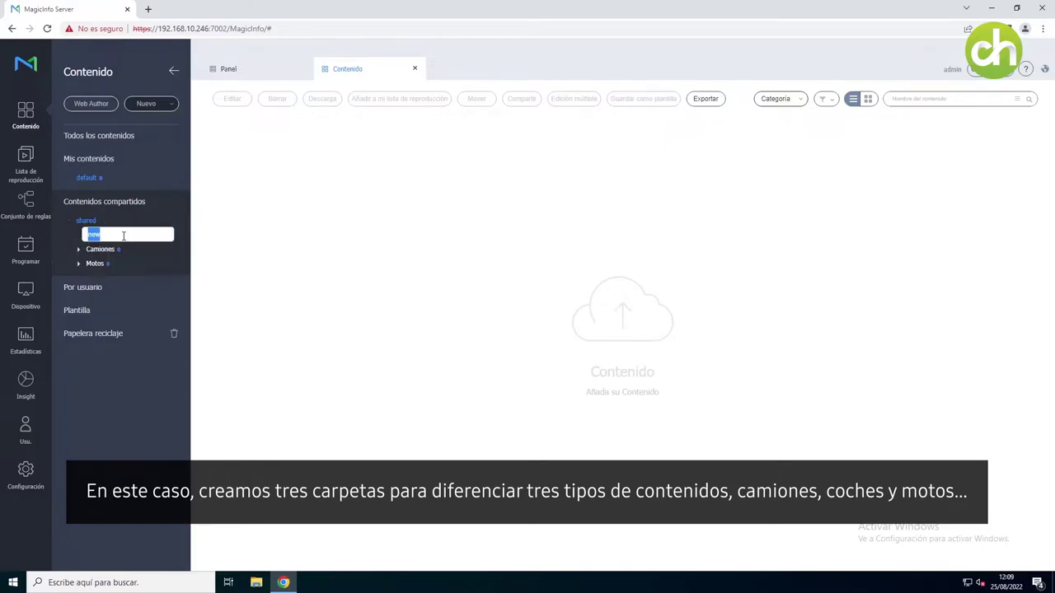
text(Coches)
key(Return)
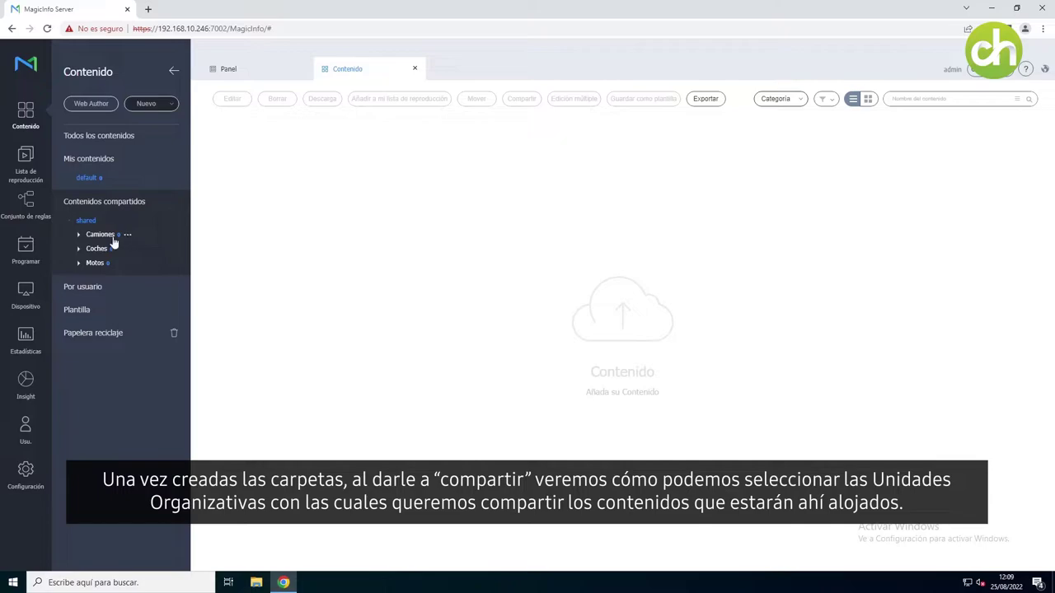
Share the Camiones folder with Charmex Pruebas and Charmex TEST
right_click(106, 240)
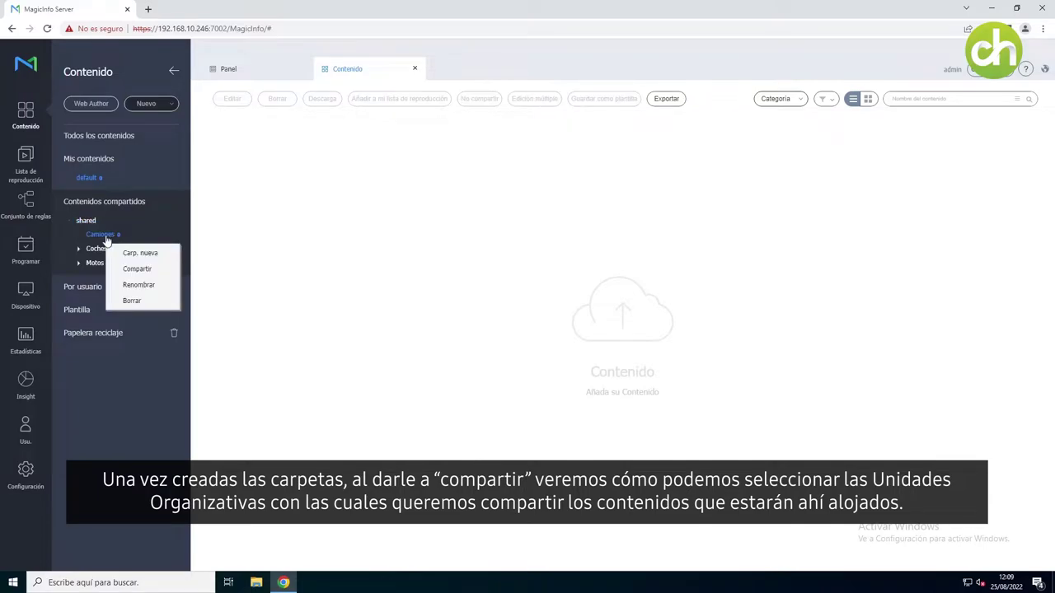
click(137, 271)
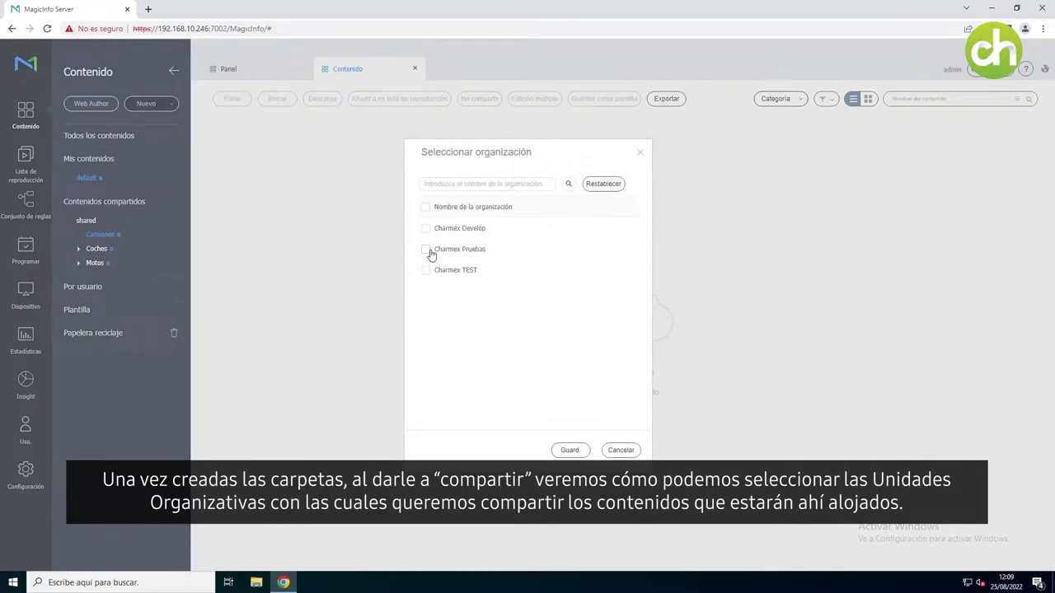
click(426, 271)
click(569, 451)
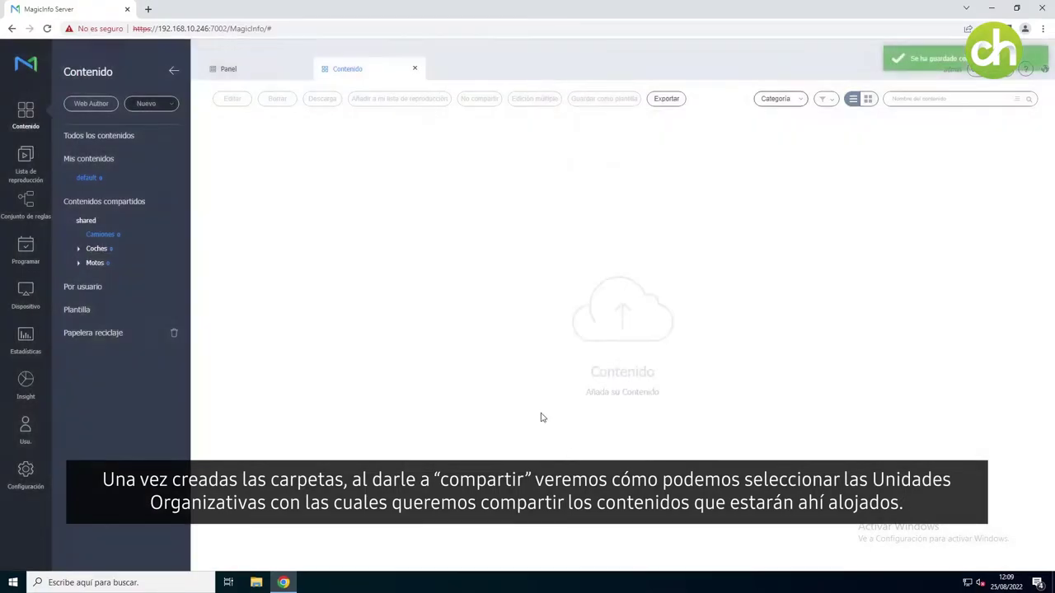
Share the Coches folder with Charmex Pruebas and Charmex TEST
right_click(96, 254)
click(120, 285)
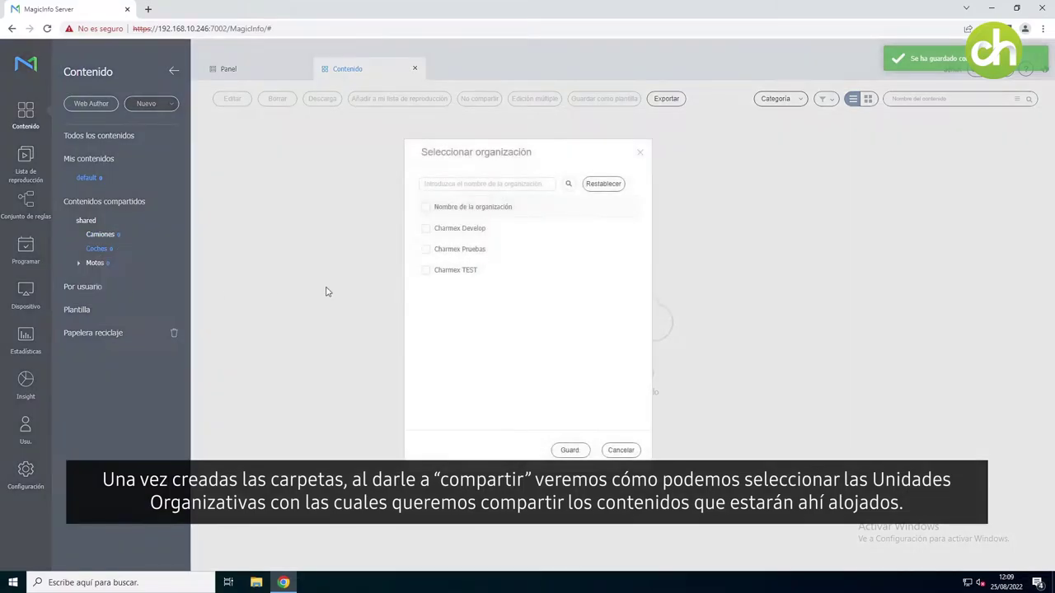
click(458, 252)
click(460, 272)
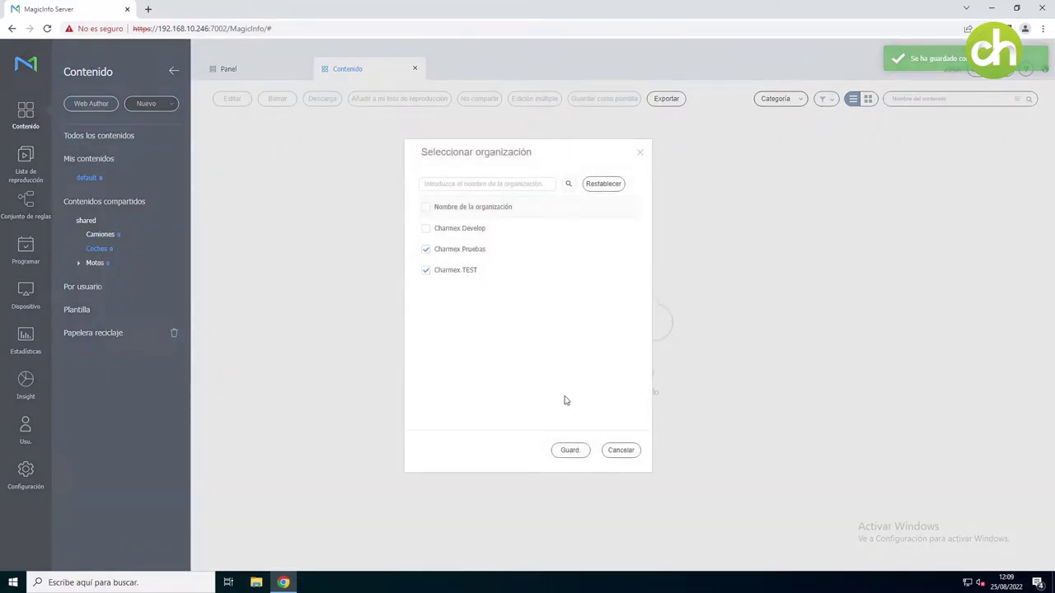
click(570, 451)
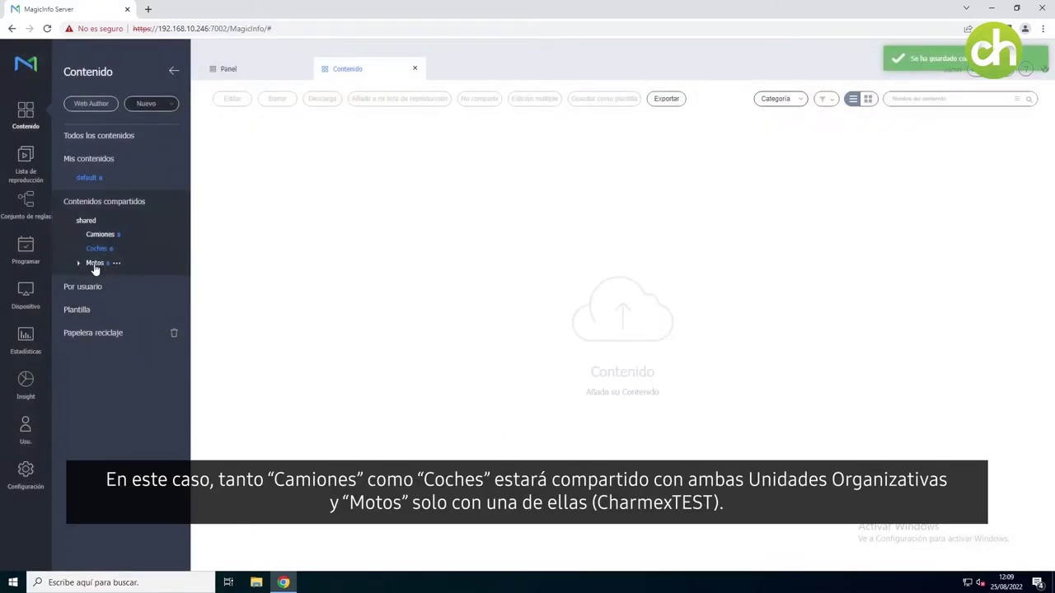
Share the Motos folder with Charmex TEST only
right_click(95, 267)
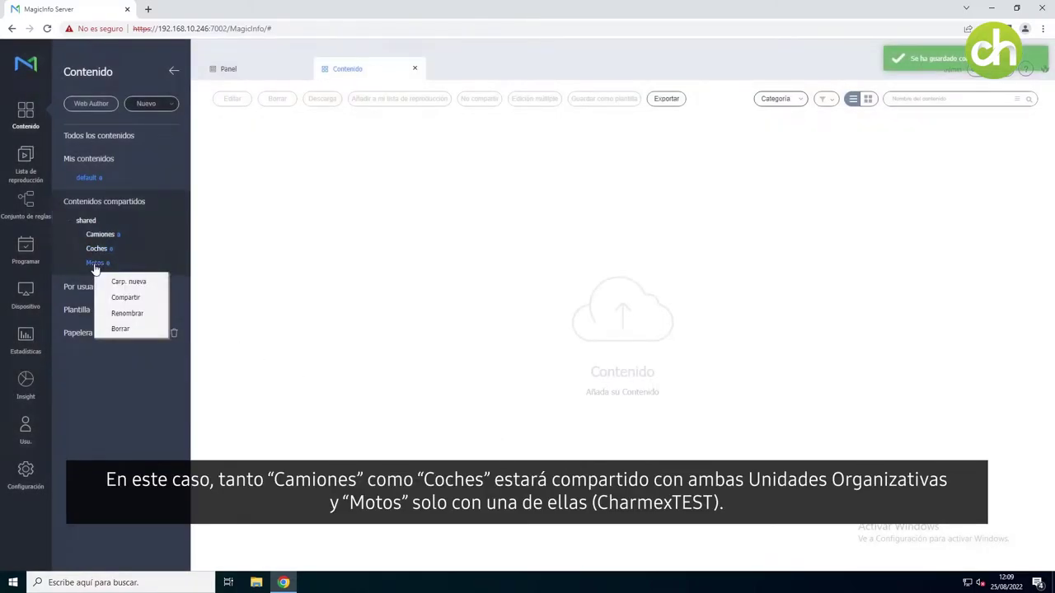
click(135, 296)
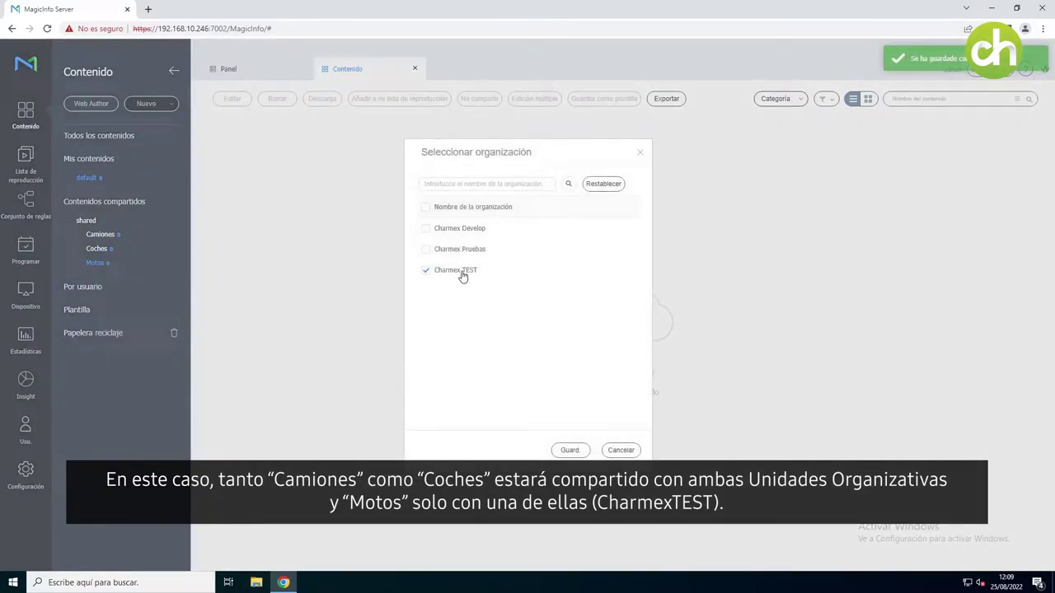
click(569, 450)
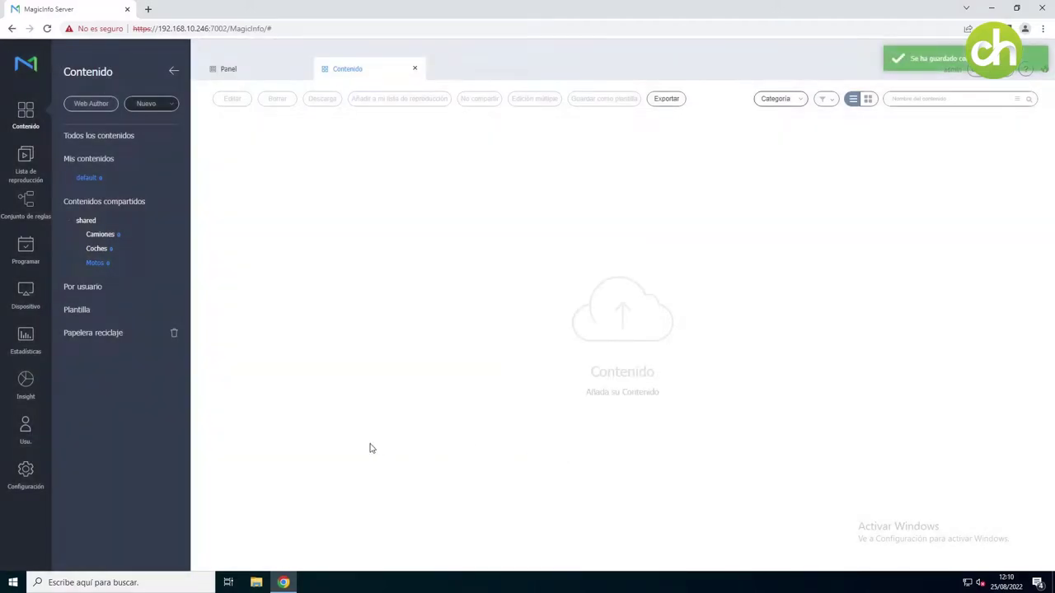
List all contents, select the Reino Unido image, and show the Nuevo options
click(91, 138)
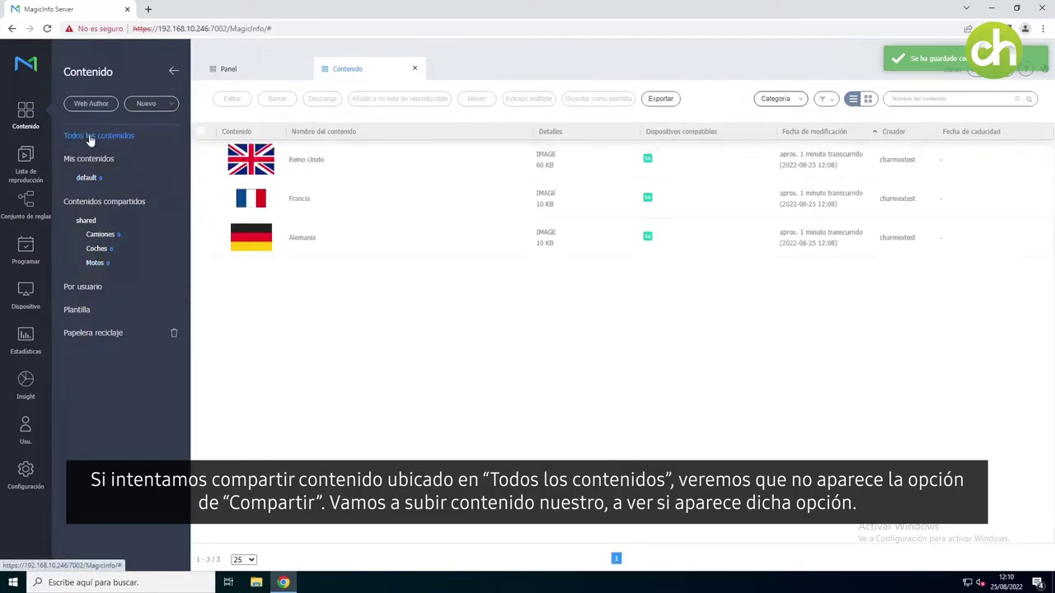
click(198, 159)
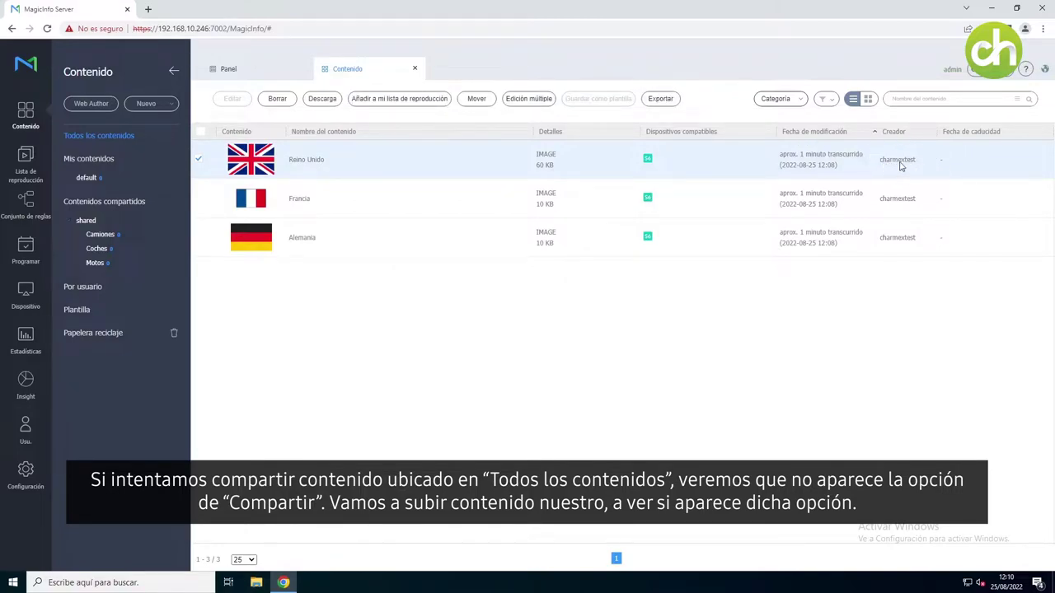
click(170, 105)
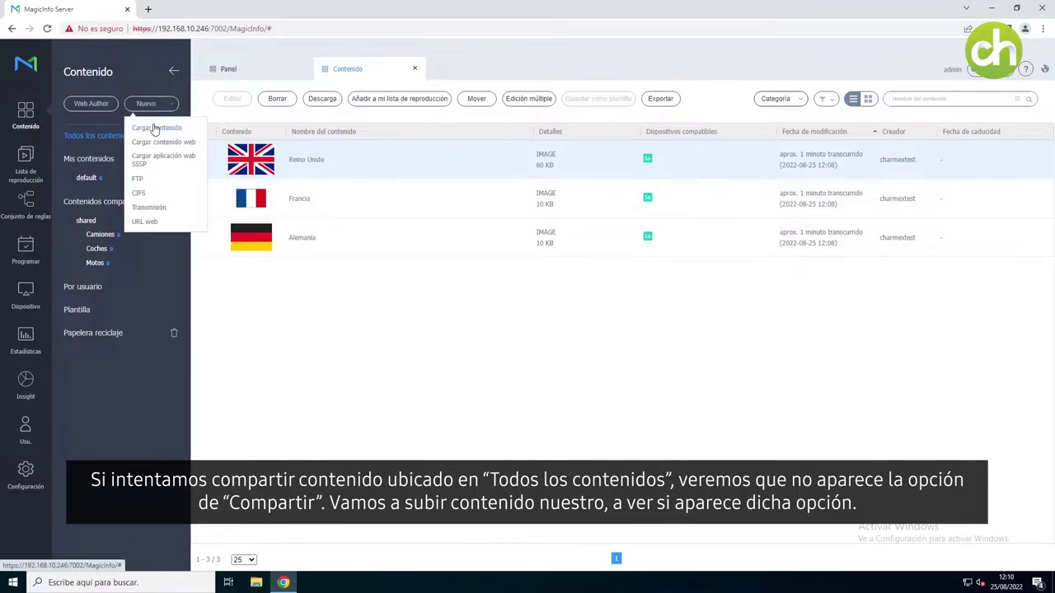
Upload the nine truck, car and motorbike image files through Cargar contenido
click(154, 126)
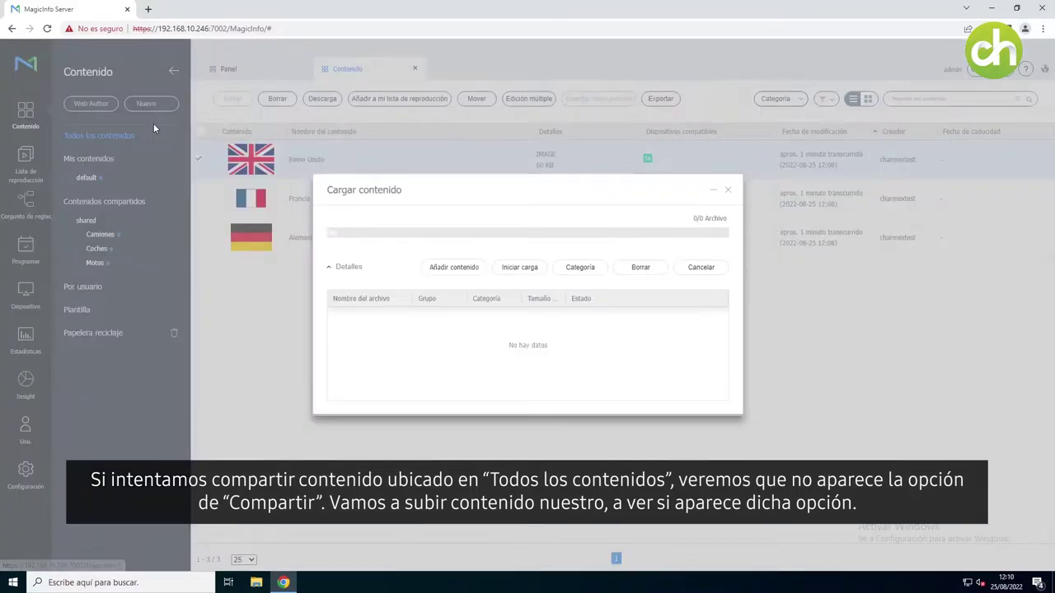
click(454, 268)
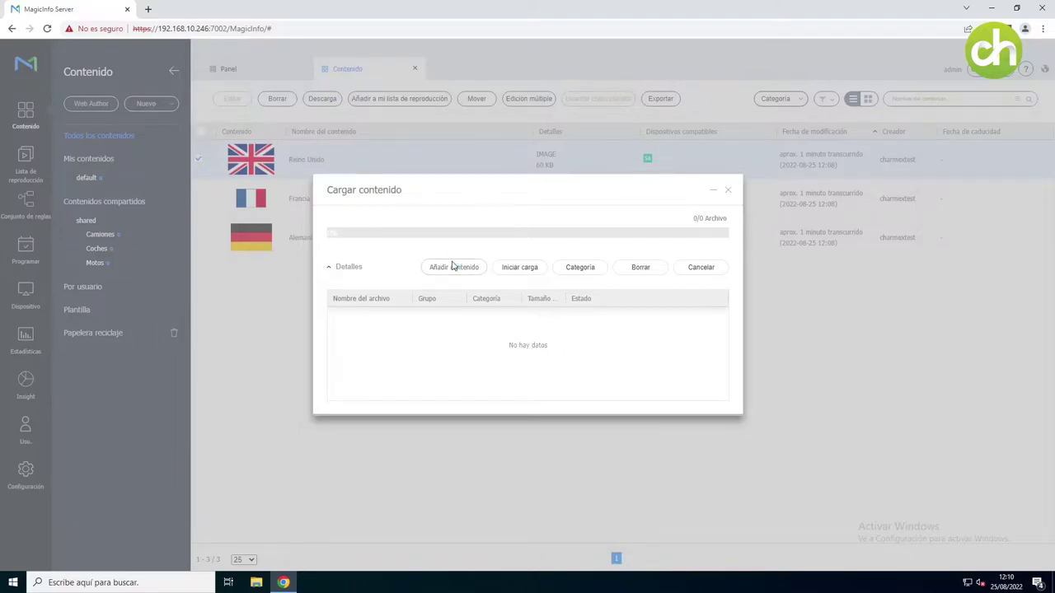
drag(156, 210, 108, 87)
click(429, 280)
click(504, 272)
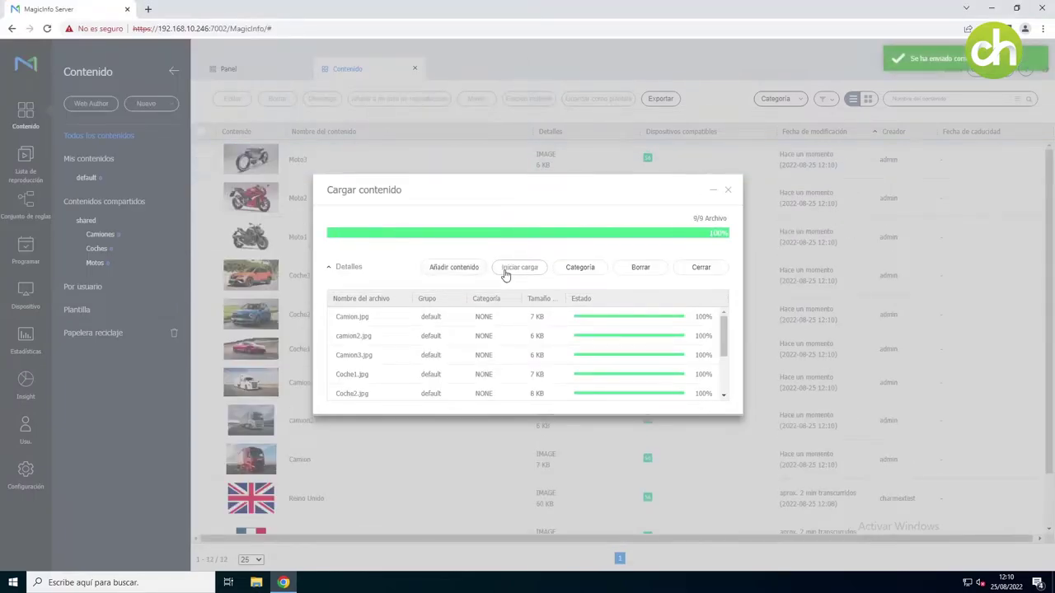
click(688, 272)
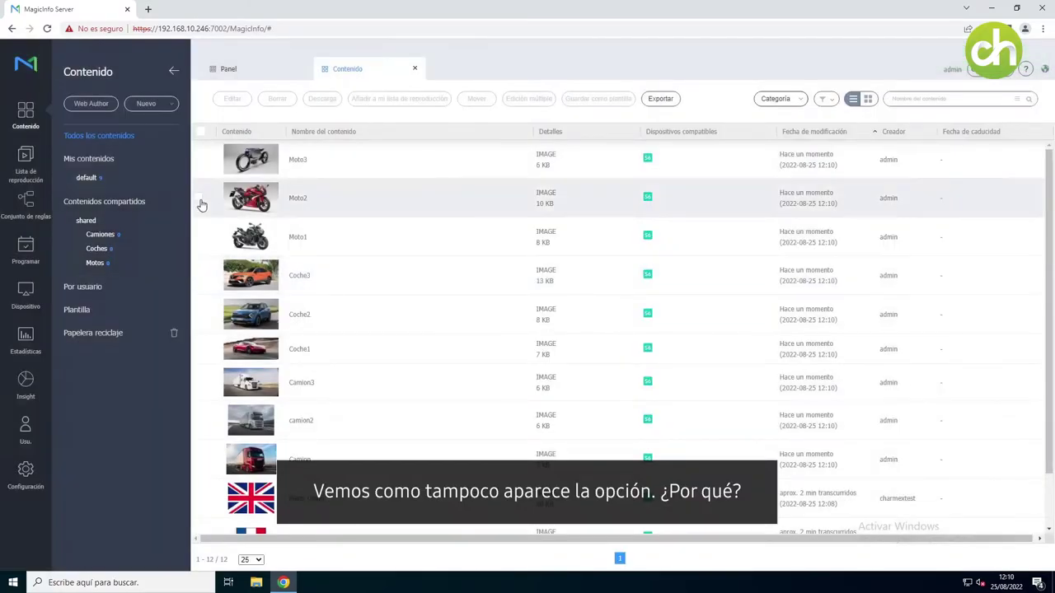
Select Moto2, then open the default folder under Mis contenidos
click(200, 200)
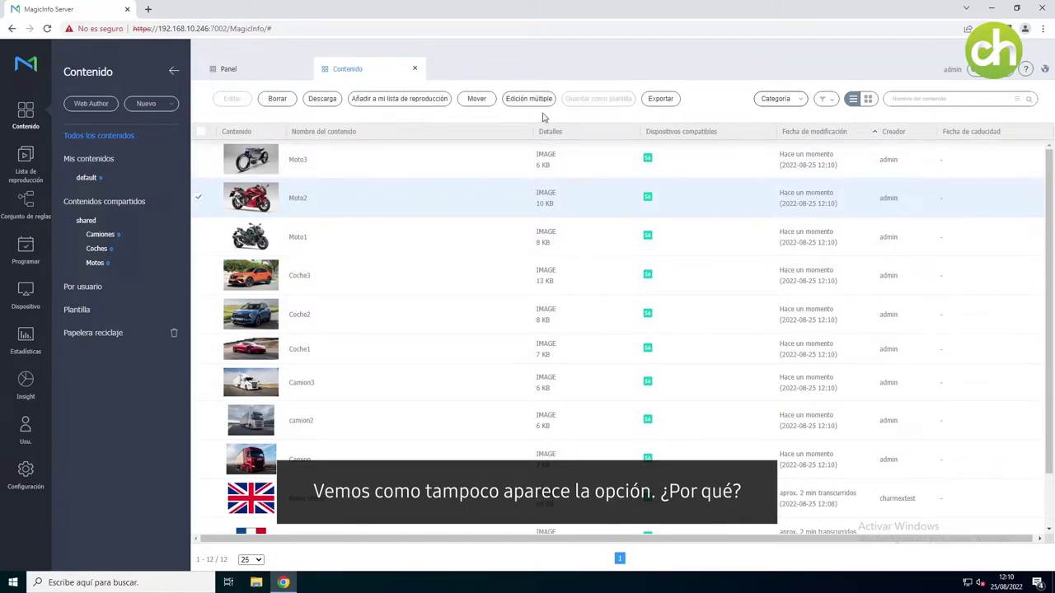
click(88, 178)
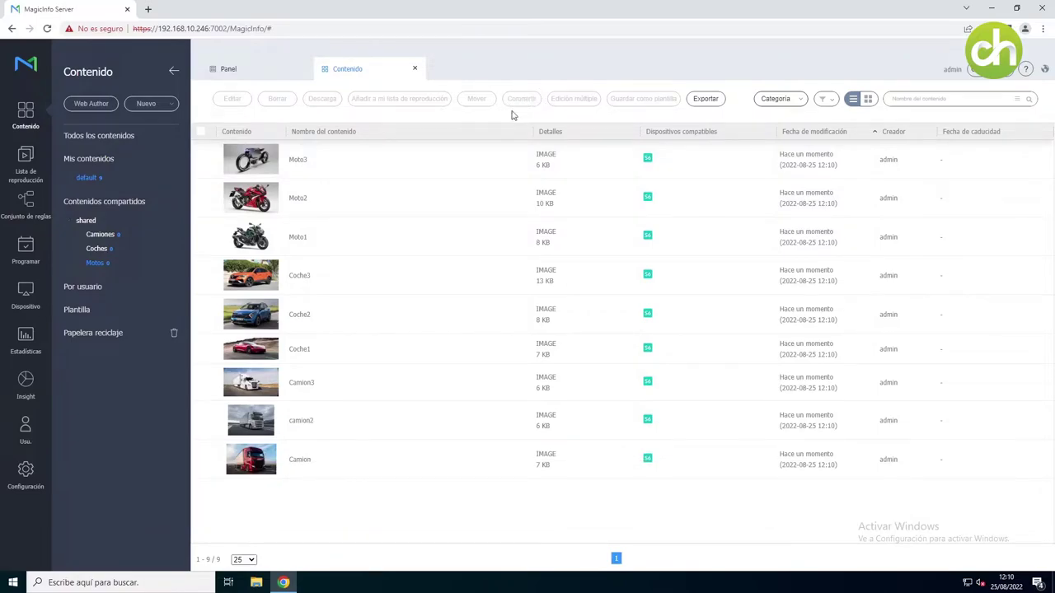
Share Moto1, Moto2 and Moto3 into the Motos folder, then clear the selection and select Coche3
click(202, 164)
click(200, 198)
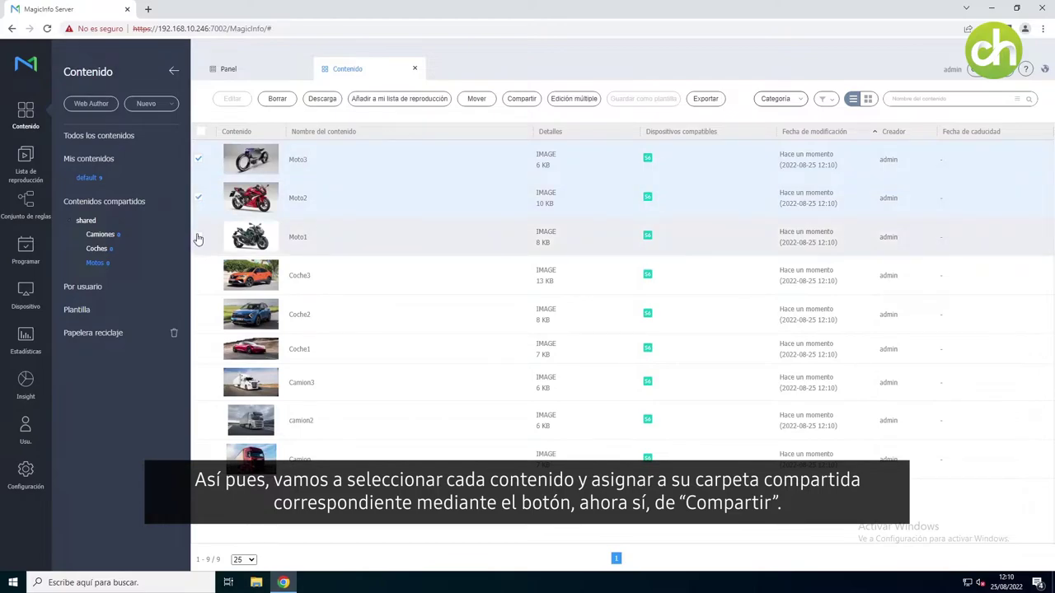
click(198, 239)
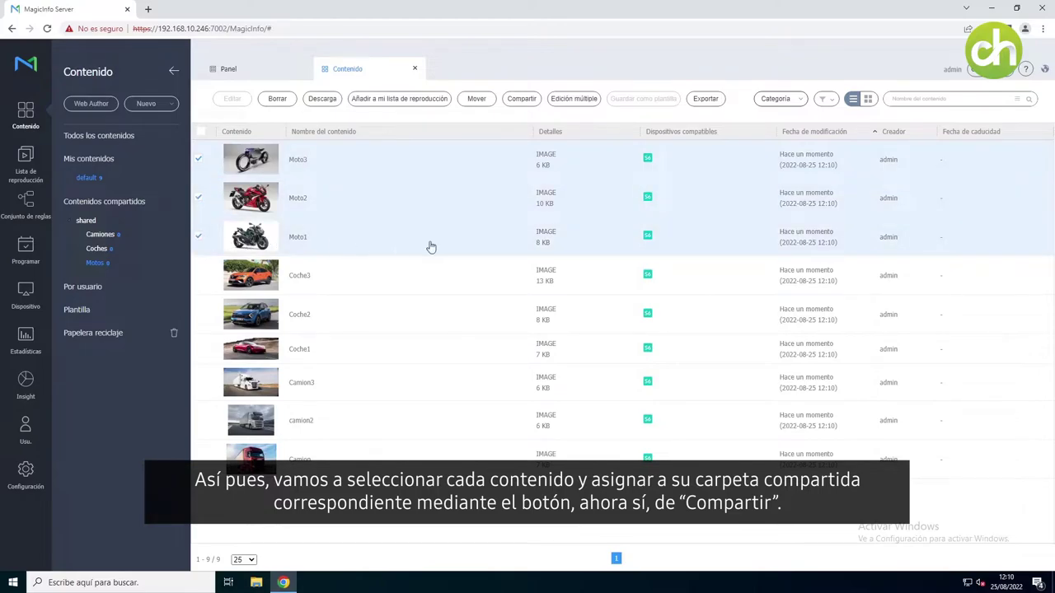
click(532, 100)
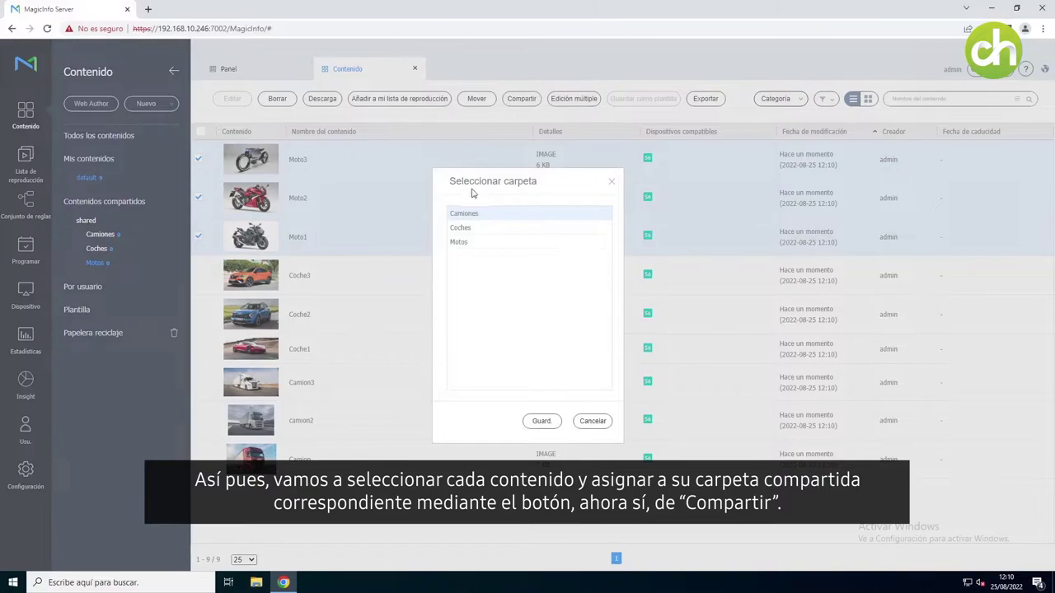
click(464, 241)
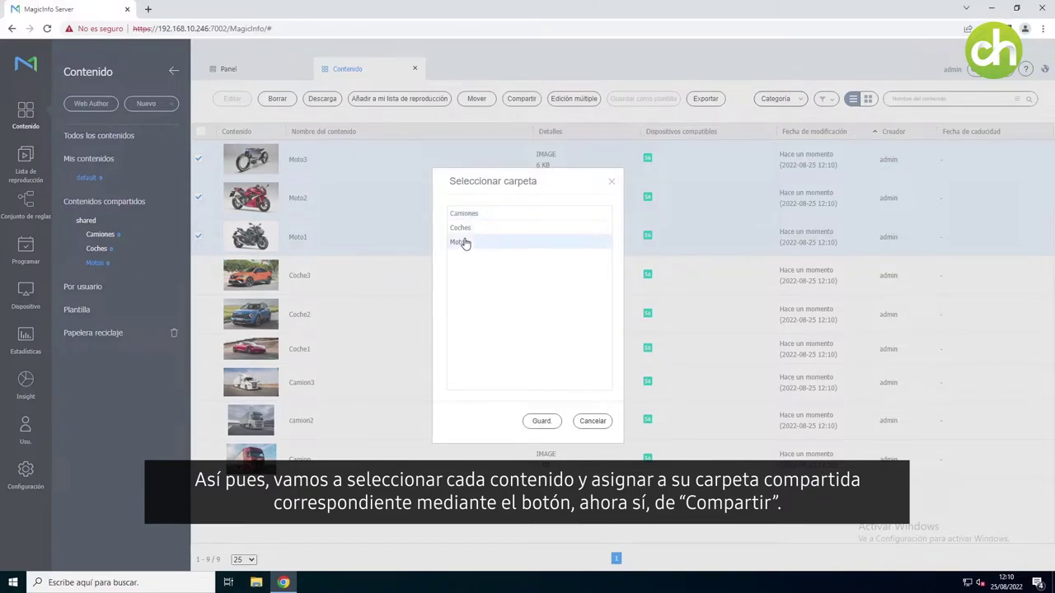
click(546, 422)
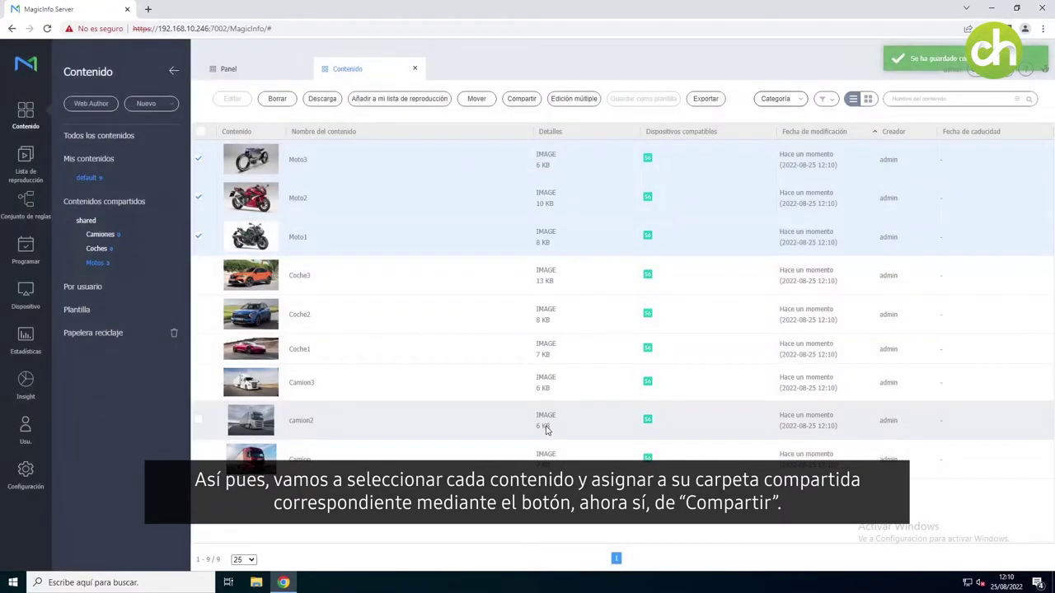
click(201, 133)
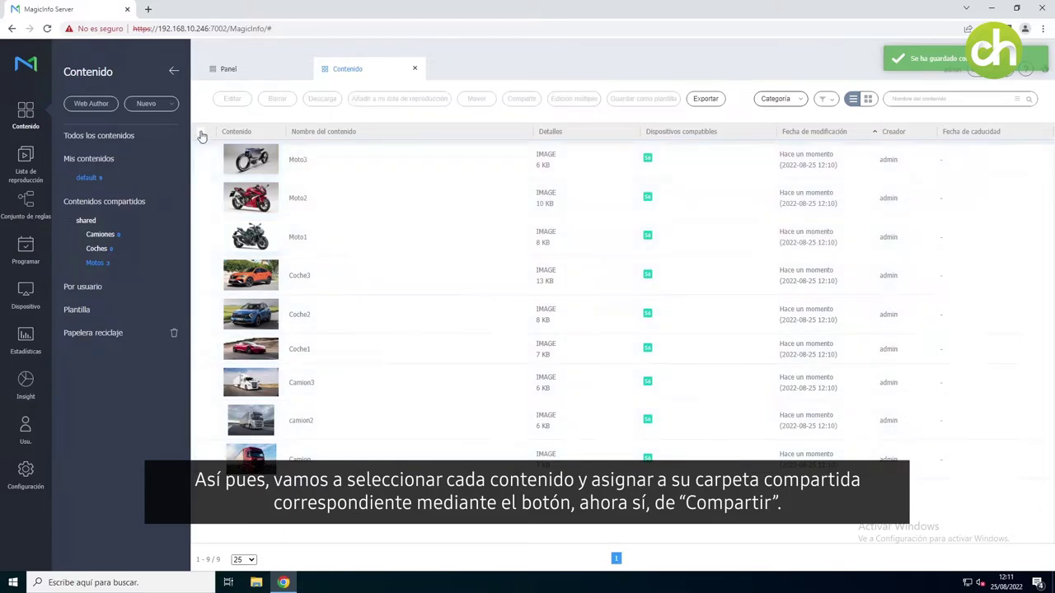
click(199, 276)
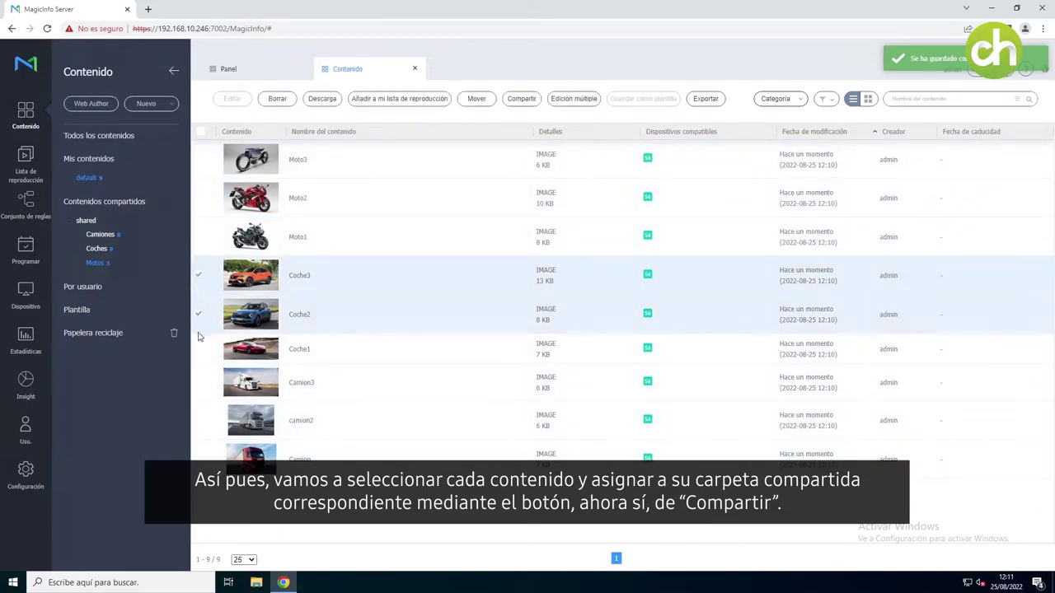
Share the three Coche images into the Coches folder
click(198, 348)
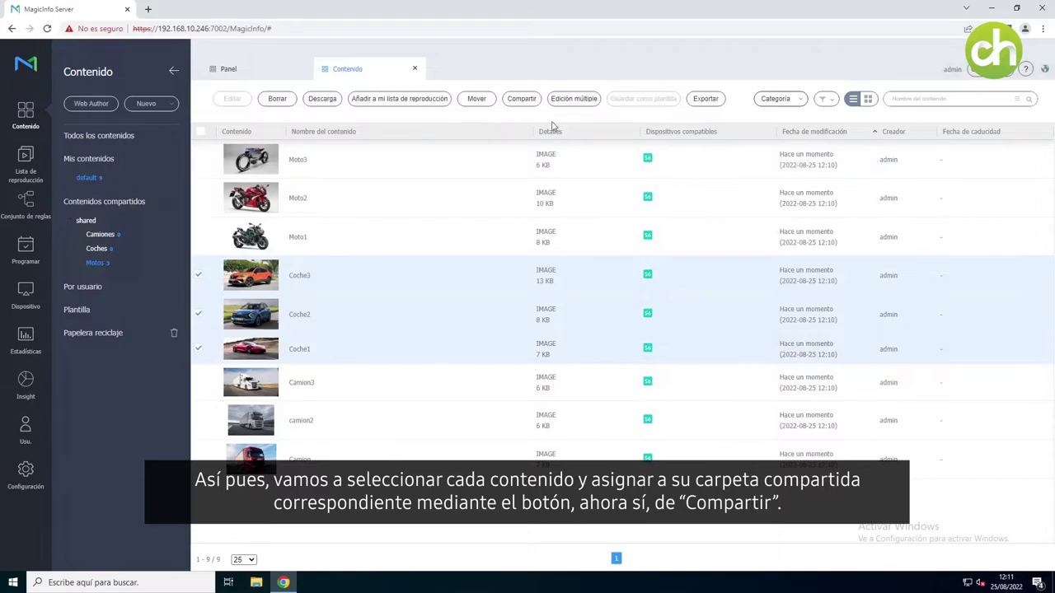
click(524, 99)
click(510, 228)
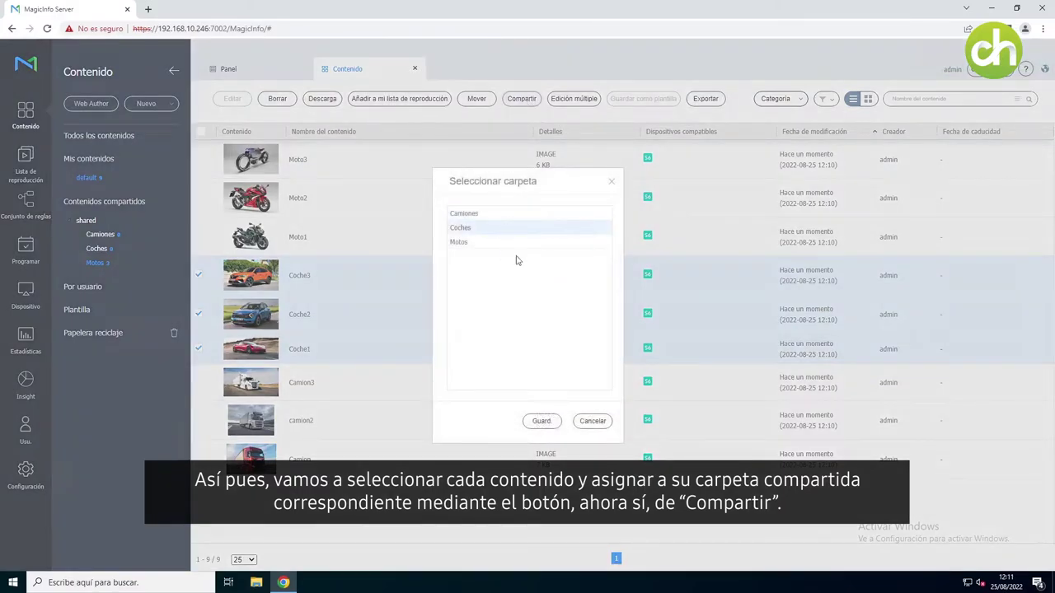
click(541, 421)
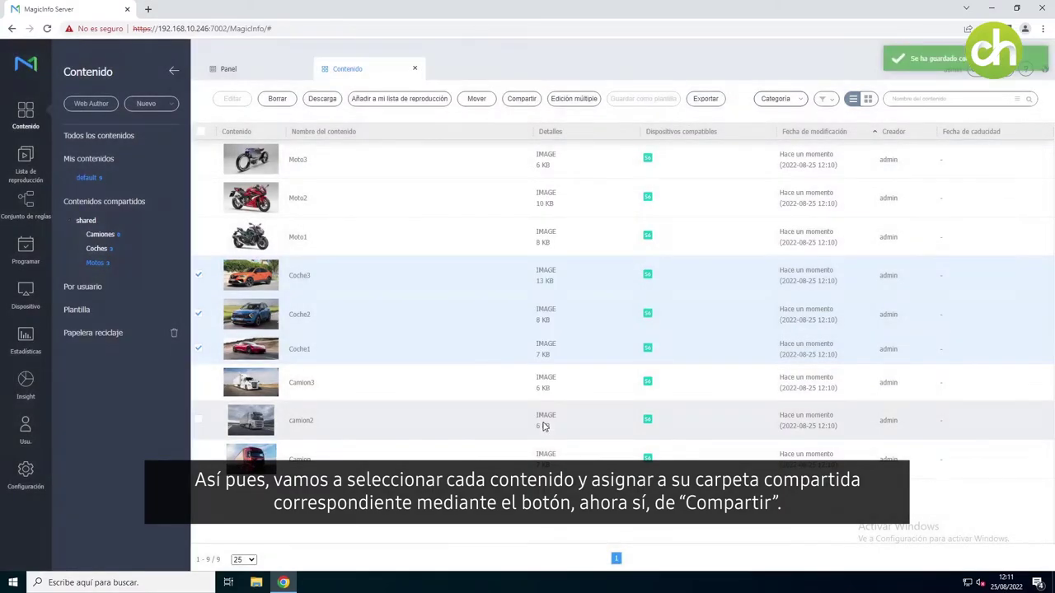
Share the three Camion images into the Camiones folder
click(204, 132)
click(204, 133)
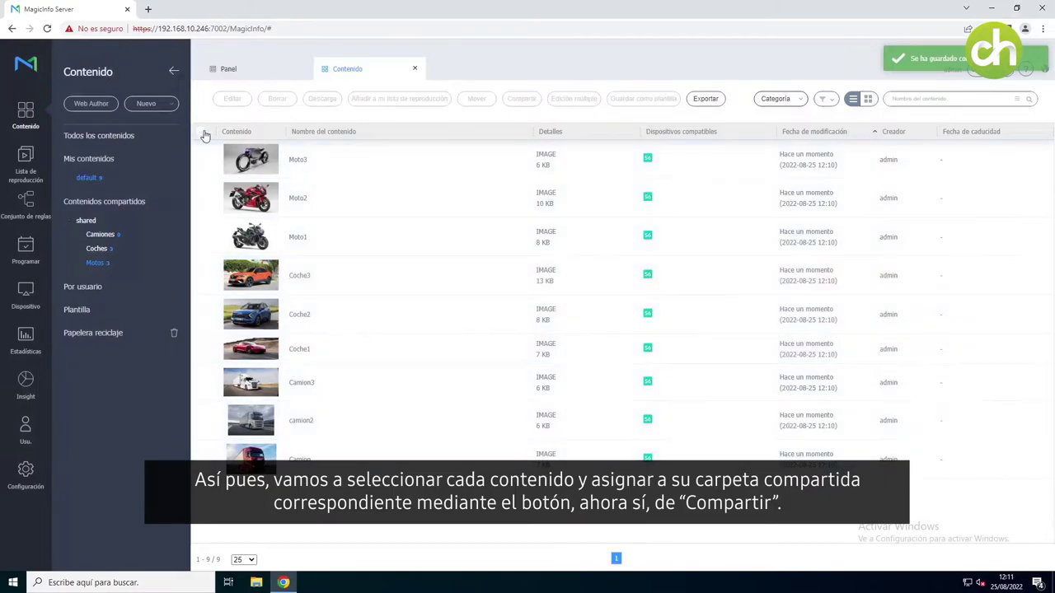
click(204, 386)
click(202, 419)
click(201, 458)
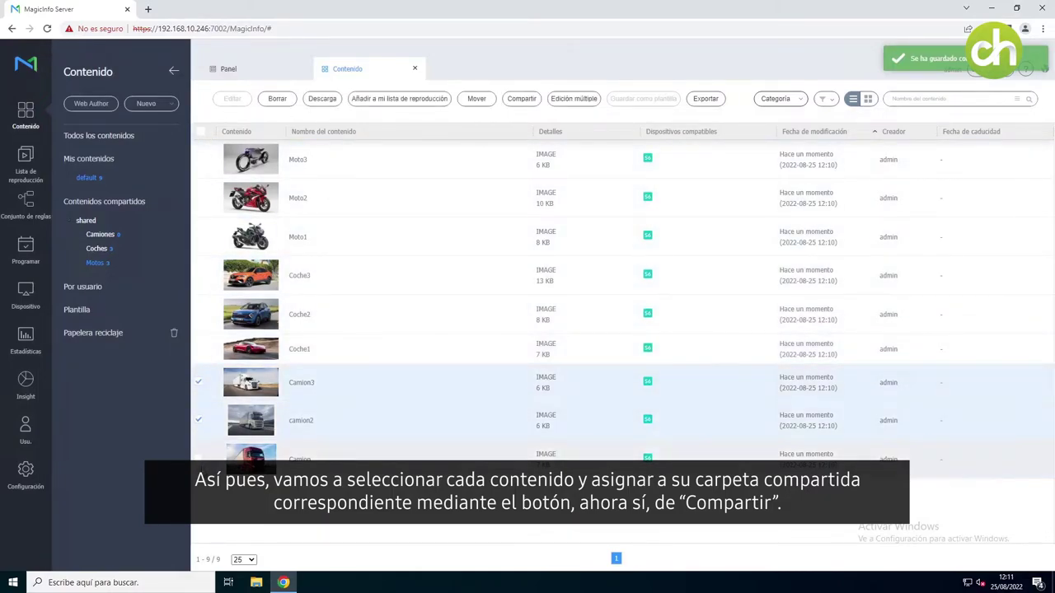
click(521, 98)
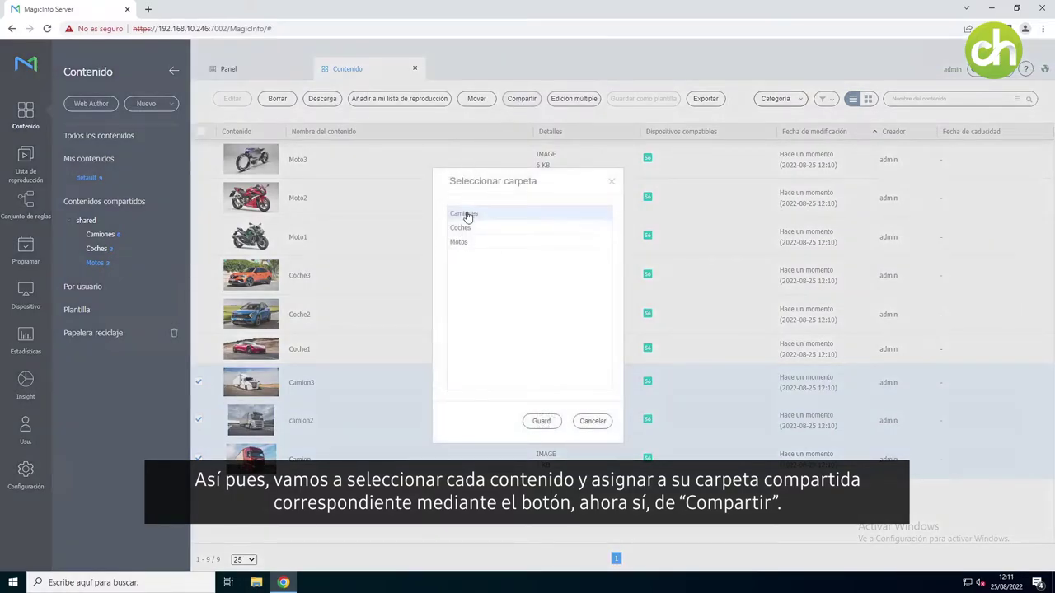
click(554, 426)
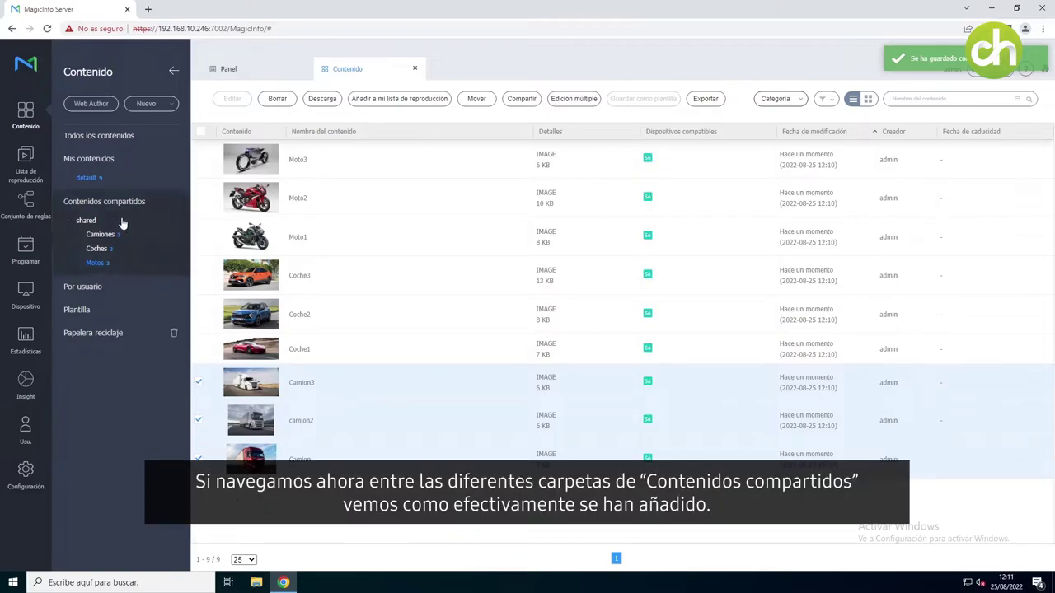
Review the Camiones, Coches and Motos folders, ending on Motos with Moto1–Moto3
click(97, 235)
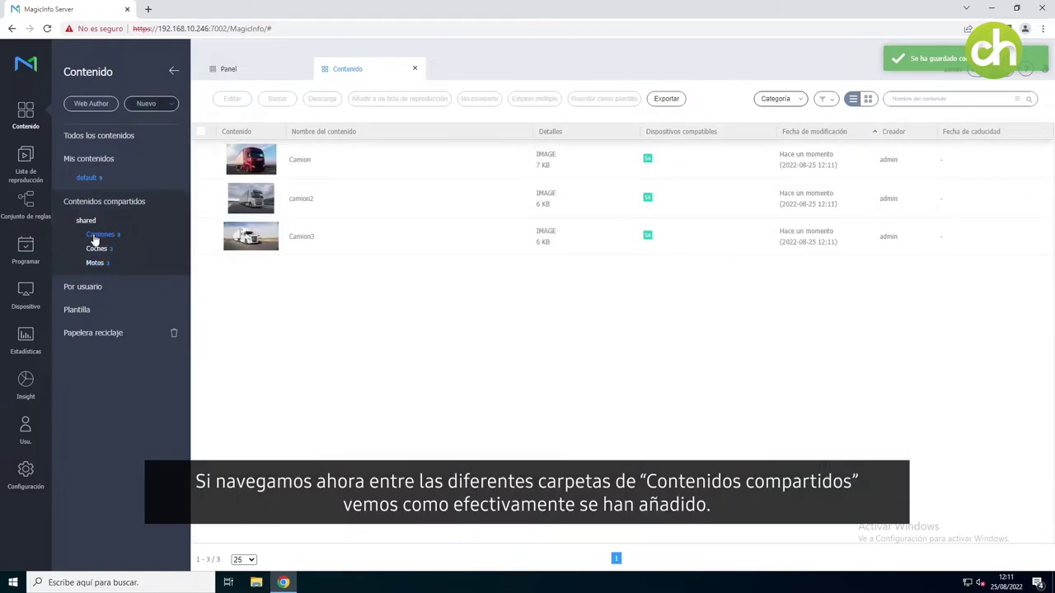
click(95, 250)
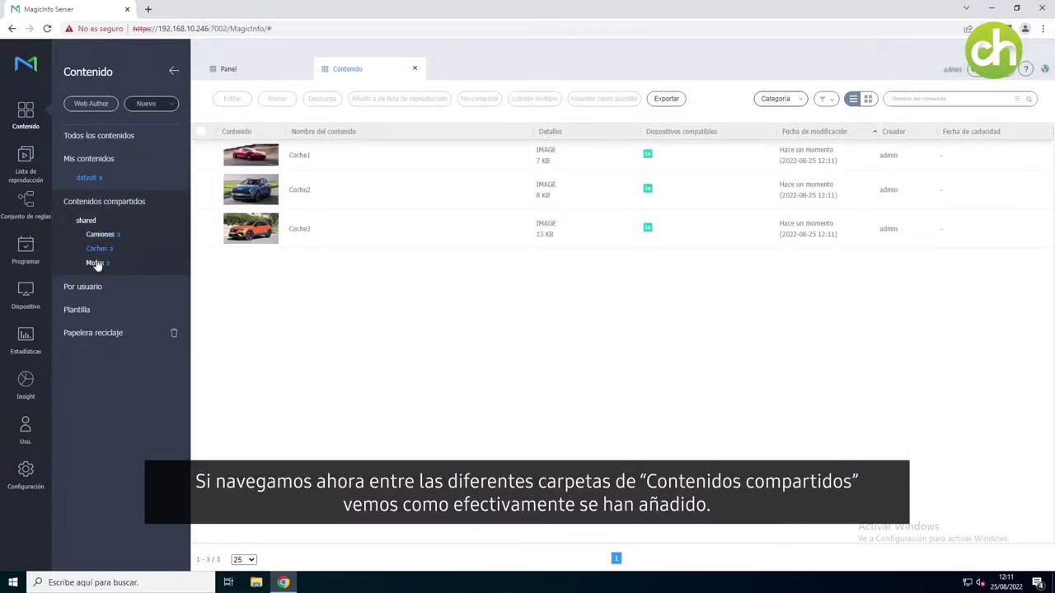
click(96, 263)
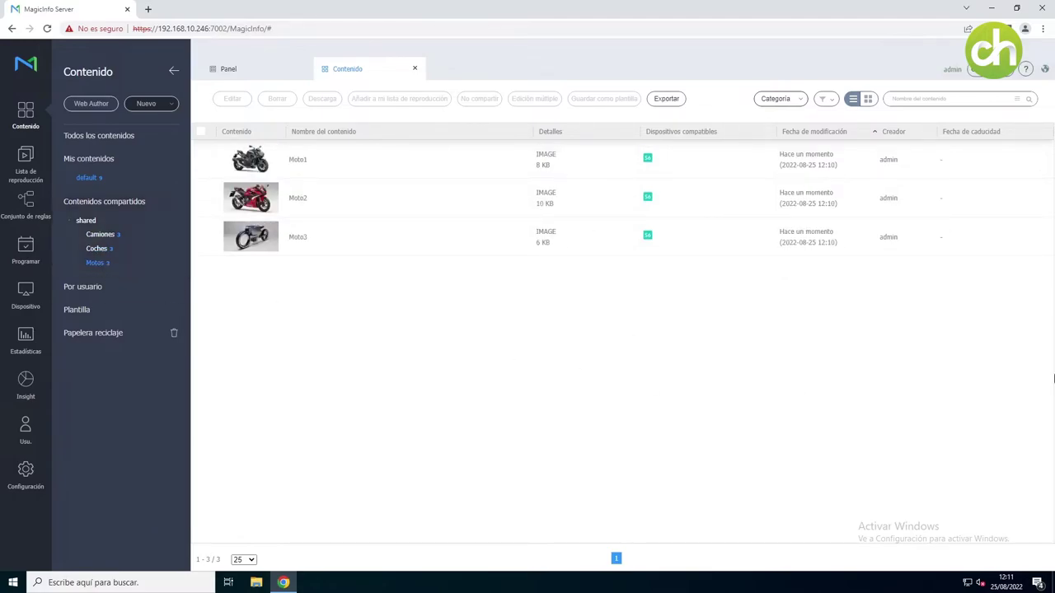
Sign out of admin and log in as the Charmex Pruebas administrator
click(982, 75)
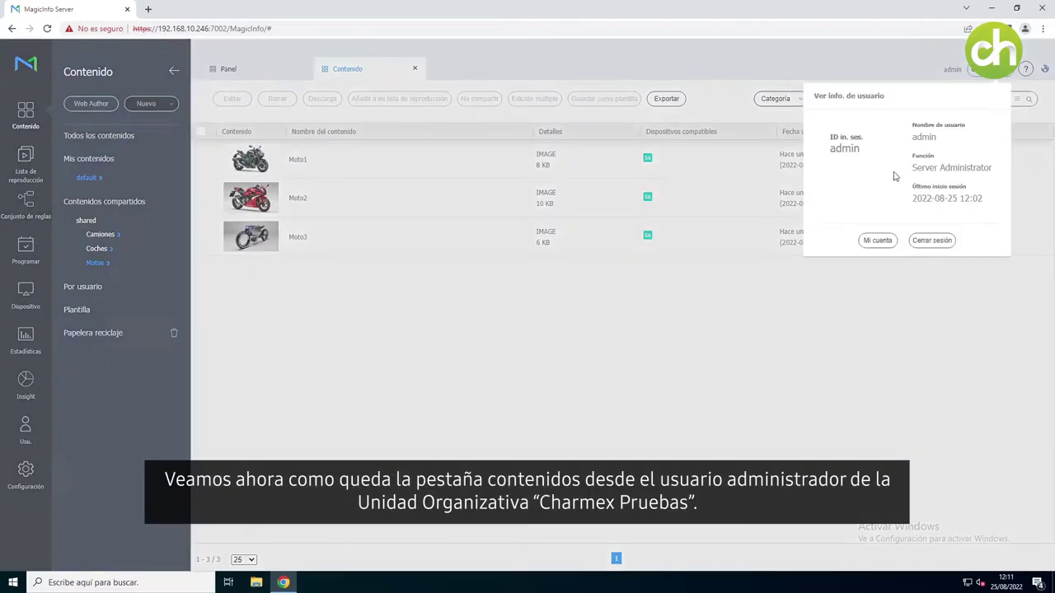
click(935, 240)
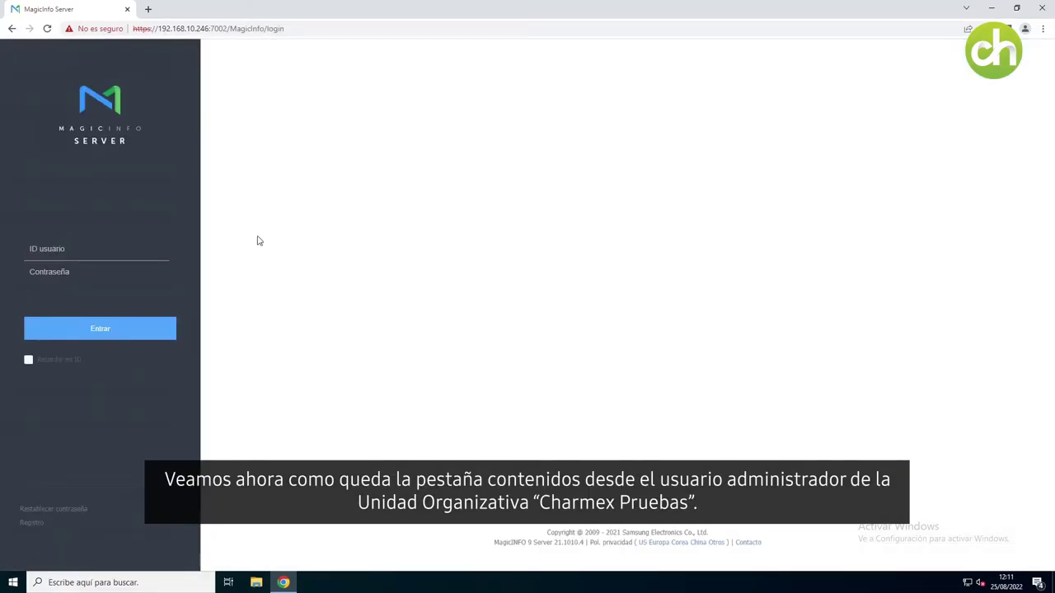
text(charmexprueb)
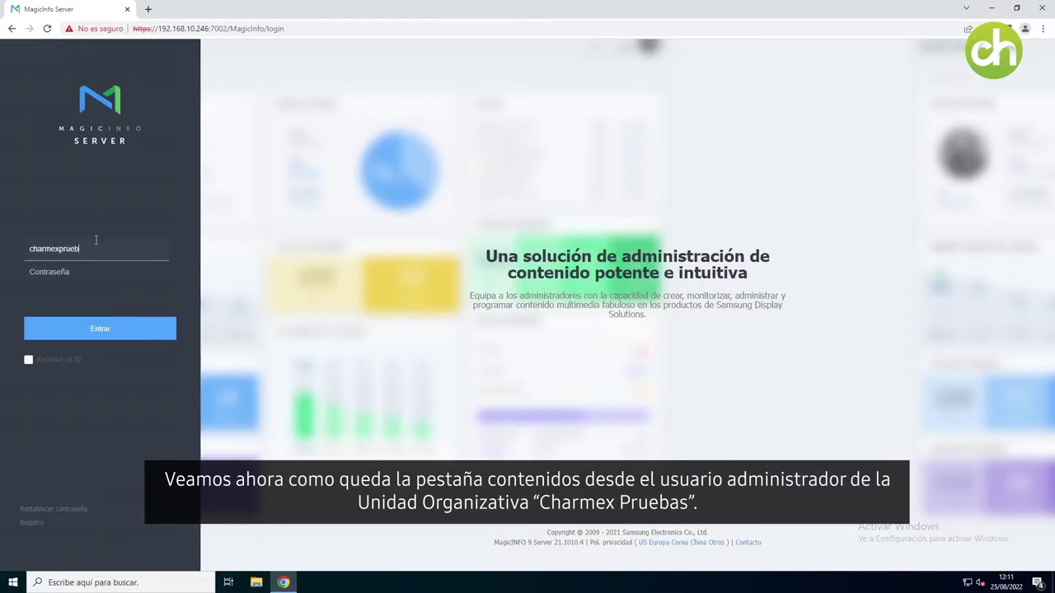
text(c)
text(s)
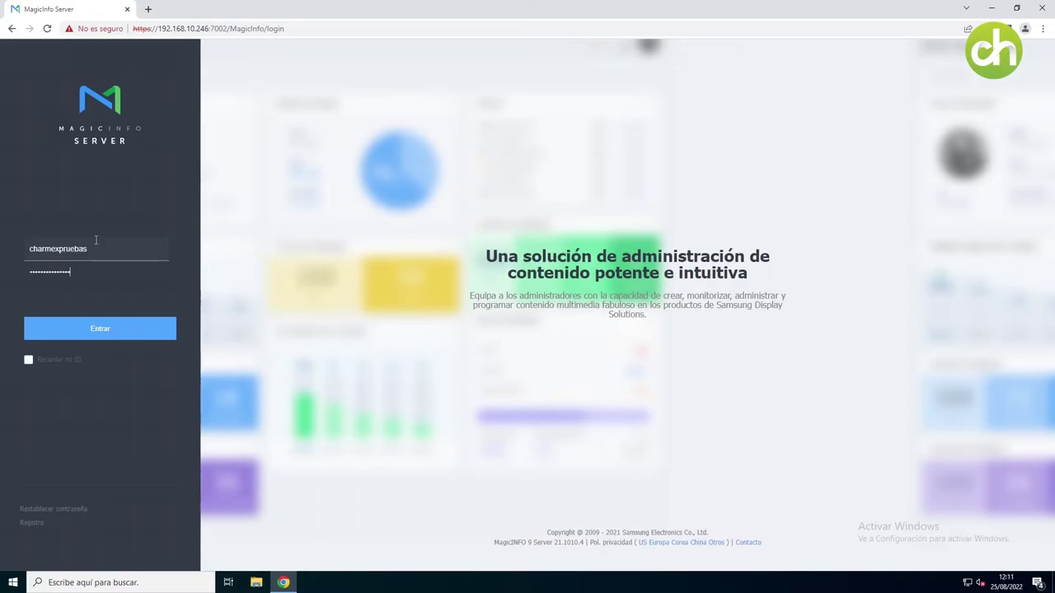
key(Return)
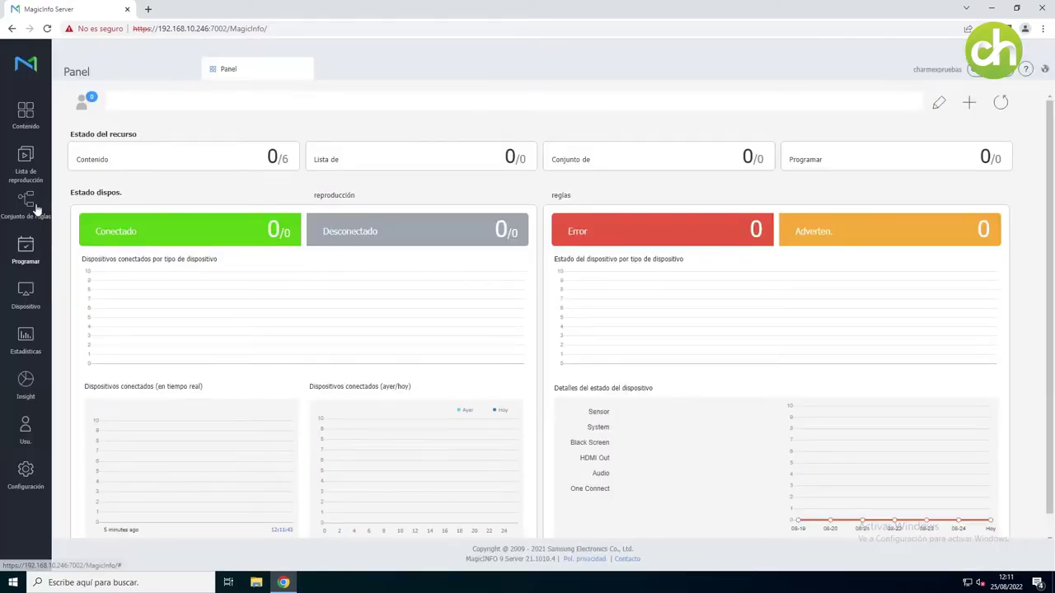
Open the content library and expand Contenidos compartidos > shared to view the truck and car images
click(27, 115)
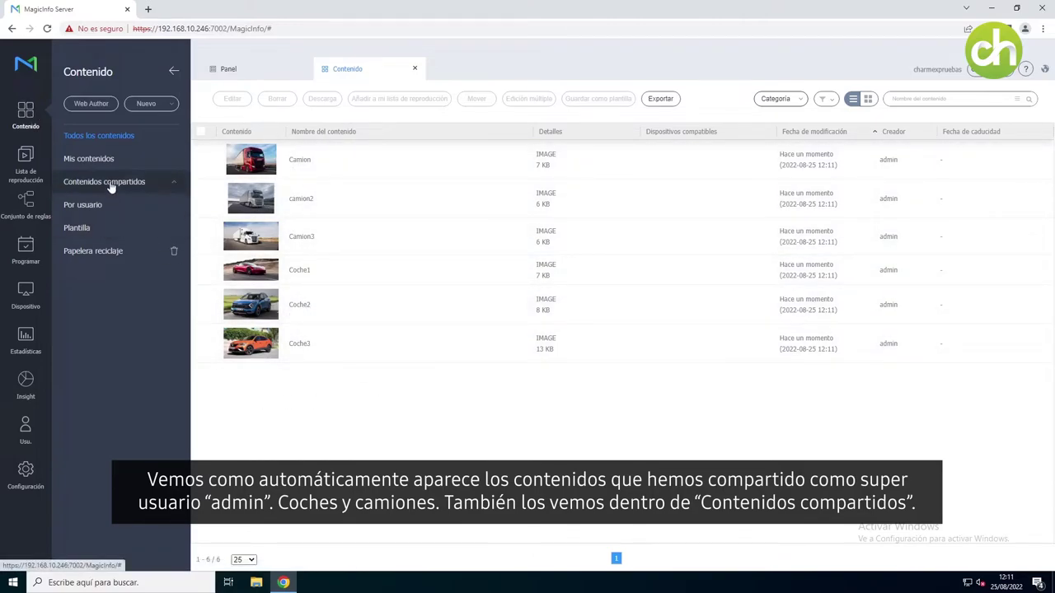
click(105, 182)
click(89, 201)
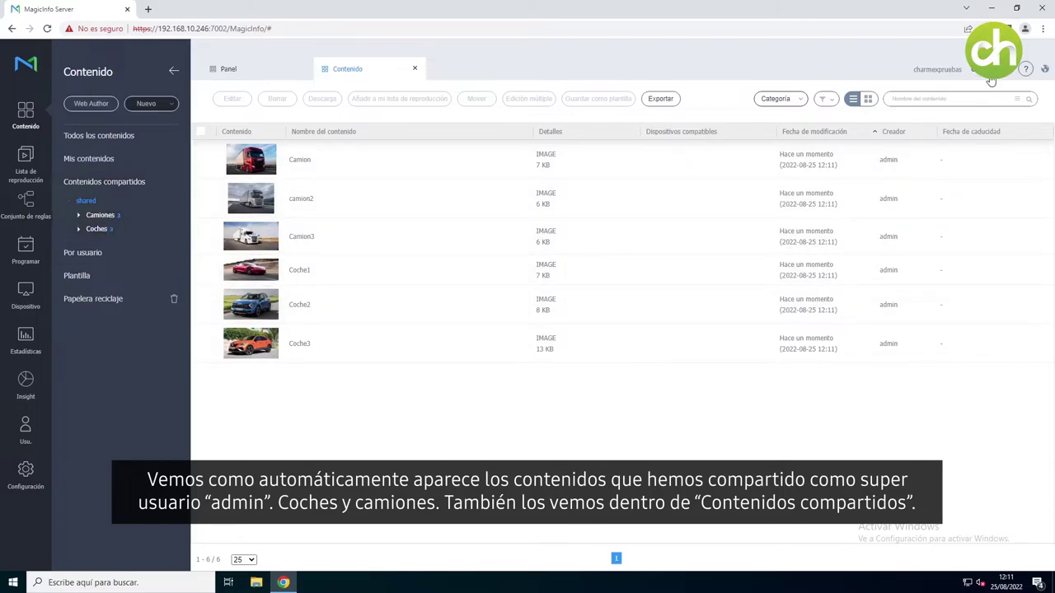
click(991, 80)
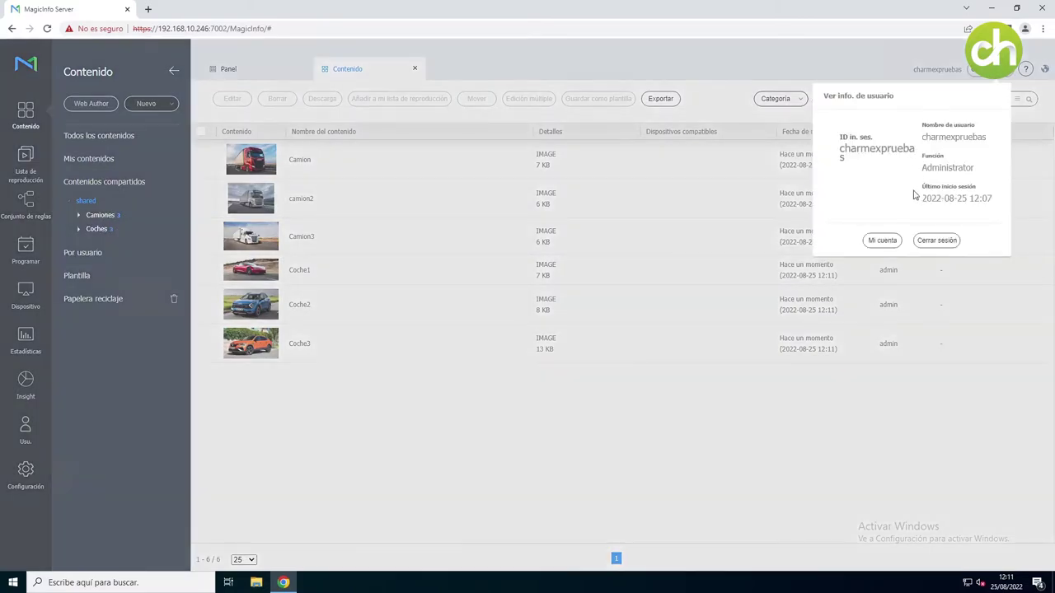
Log in as the Charmex TEST administrator, retyping the password, and open the content library
click(932, 241)
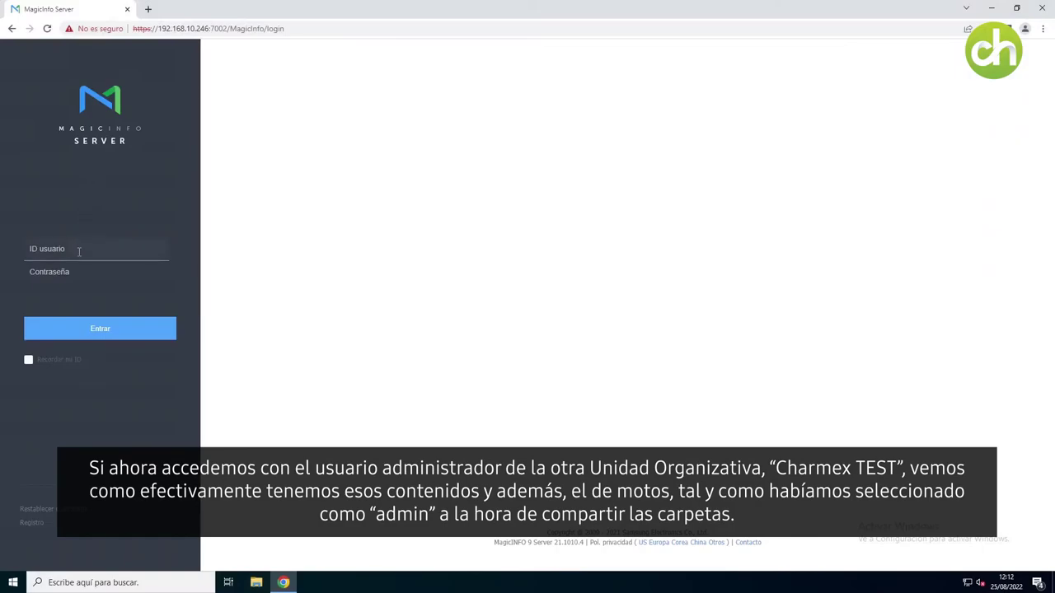
text(charmextes)
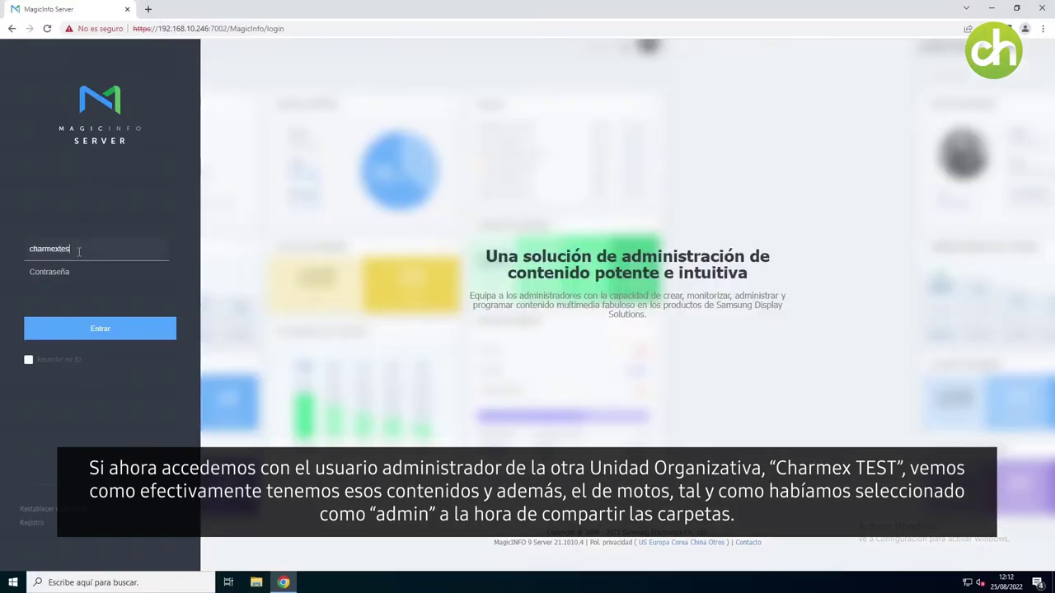
text(********)
key(Return)
key(ctrl+a)
text(*********)
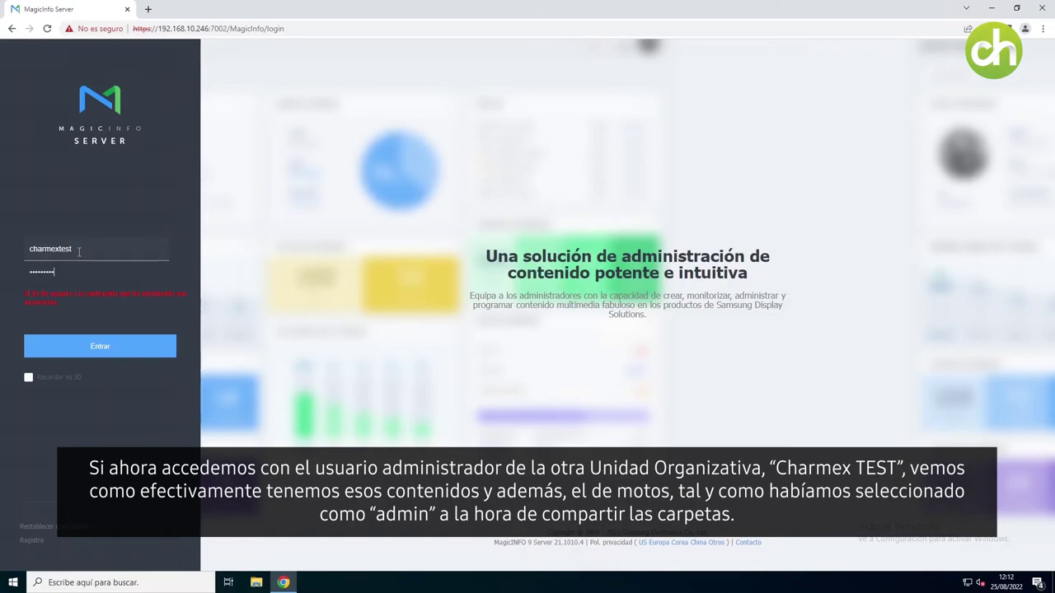
key(Return)
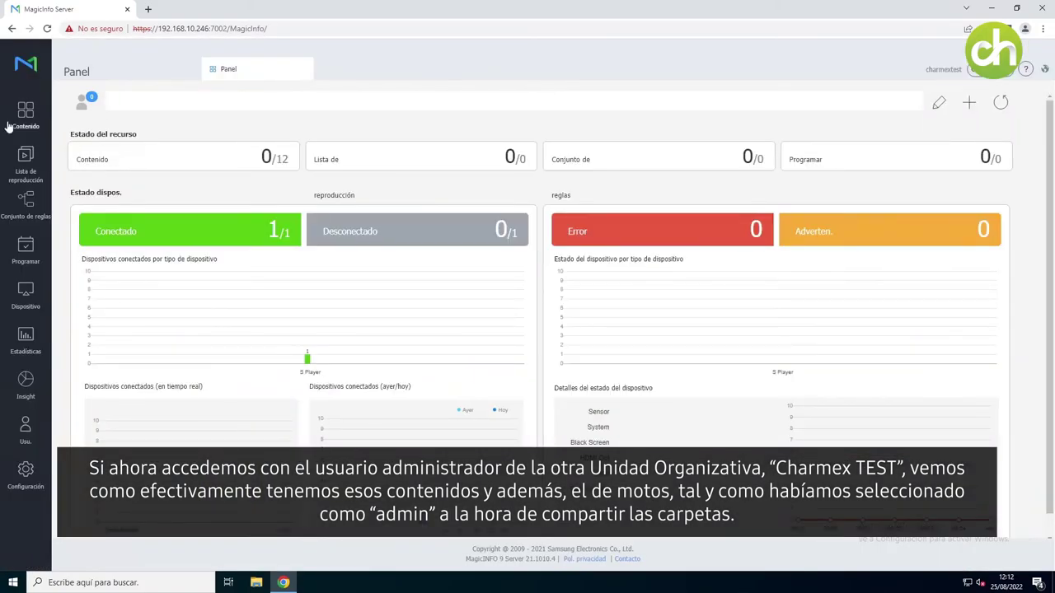
click(25, 120)
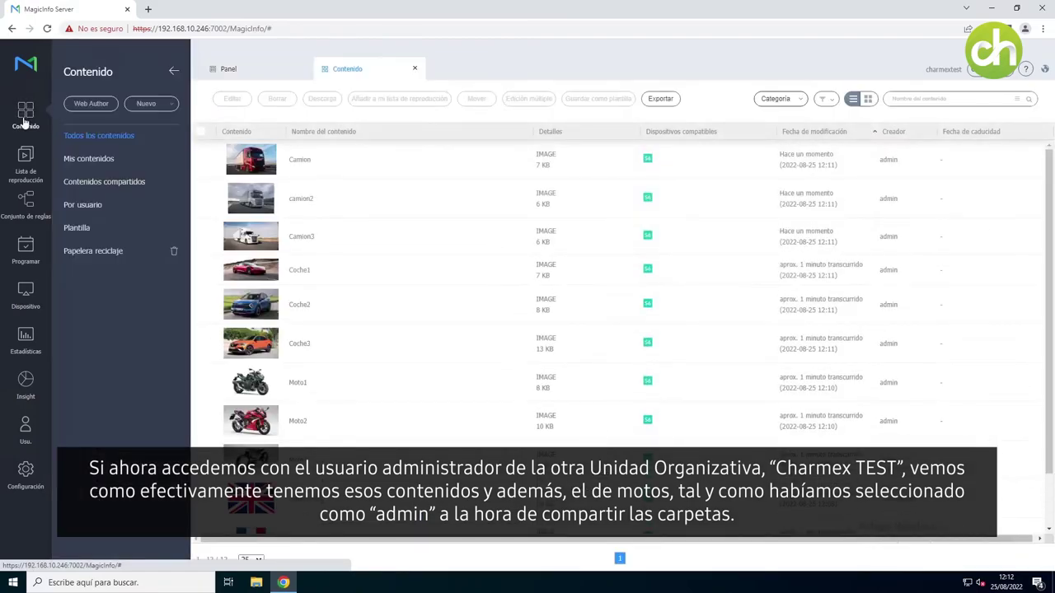
In Contenidos compartidos > shared > Motos, select Moto1 and confirm deletion, receiving a 'No tiene permiso' refusal
click(105, 185)
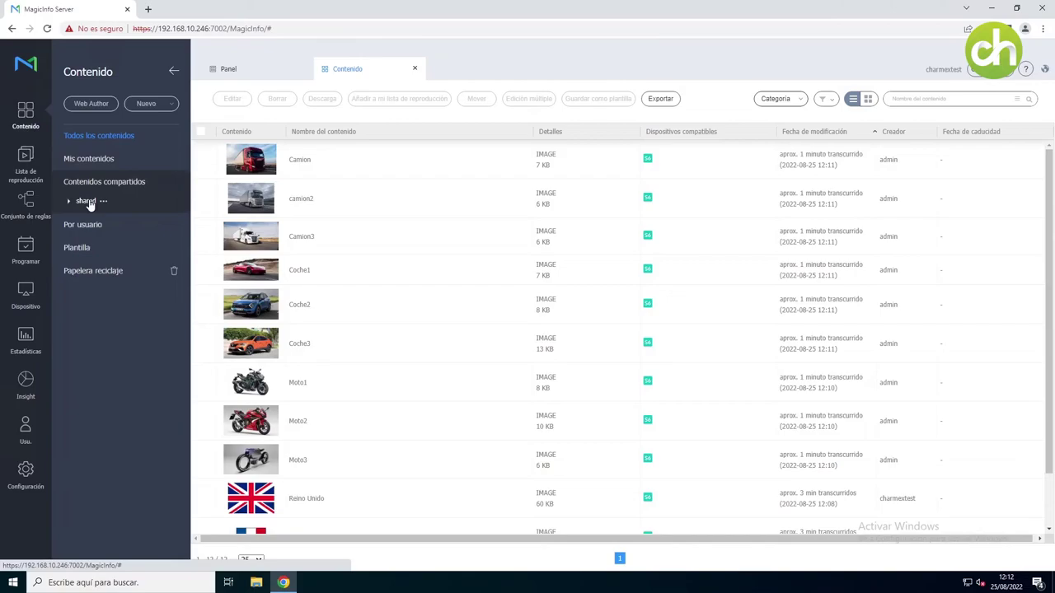
click(86, 200)
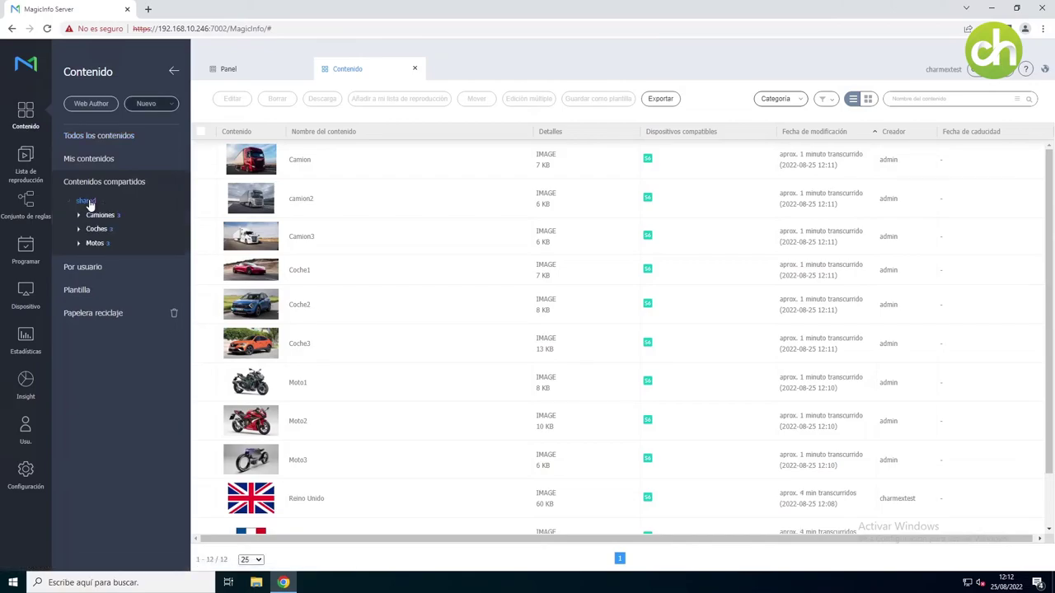
click(96, 247)
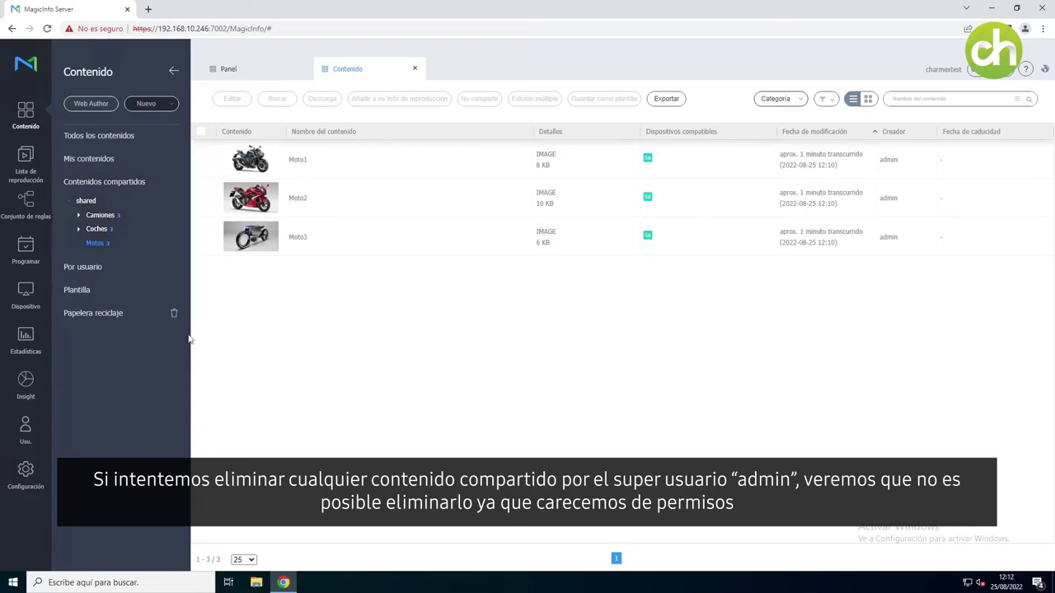
click(198, 163)
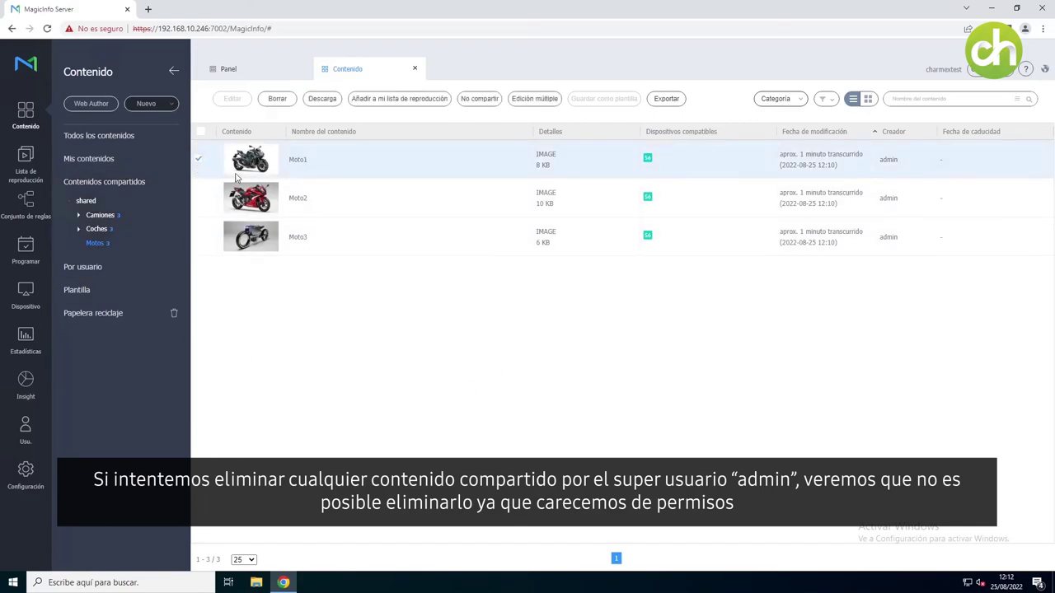
click(276, 102)
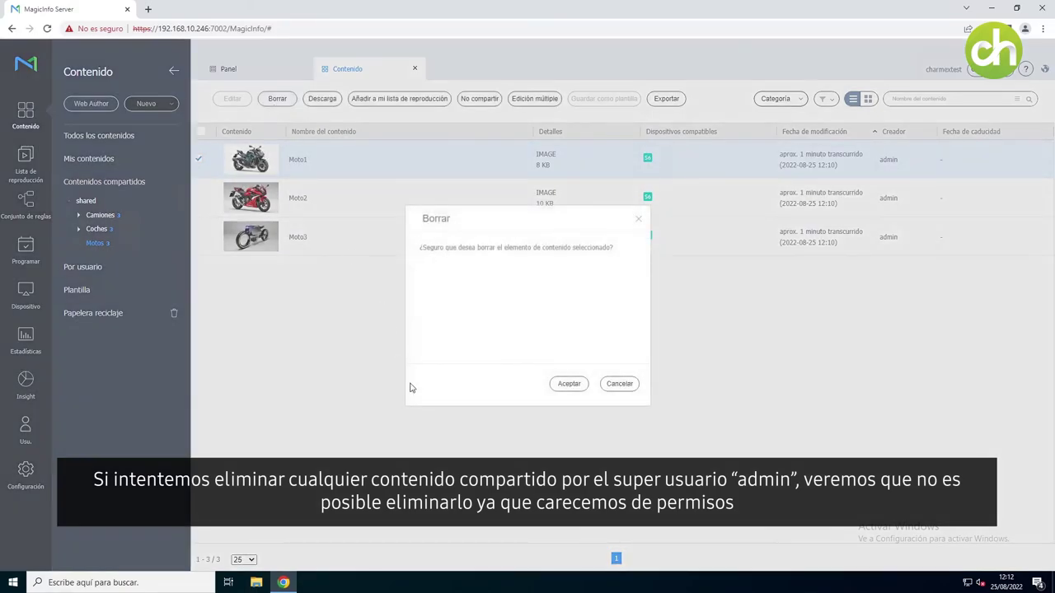
click(568, 385)
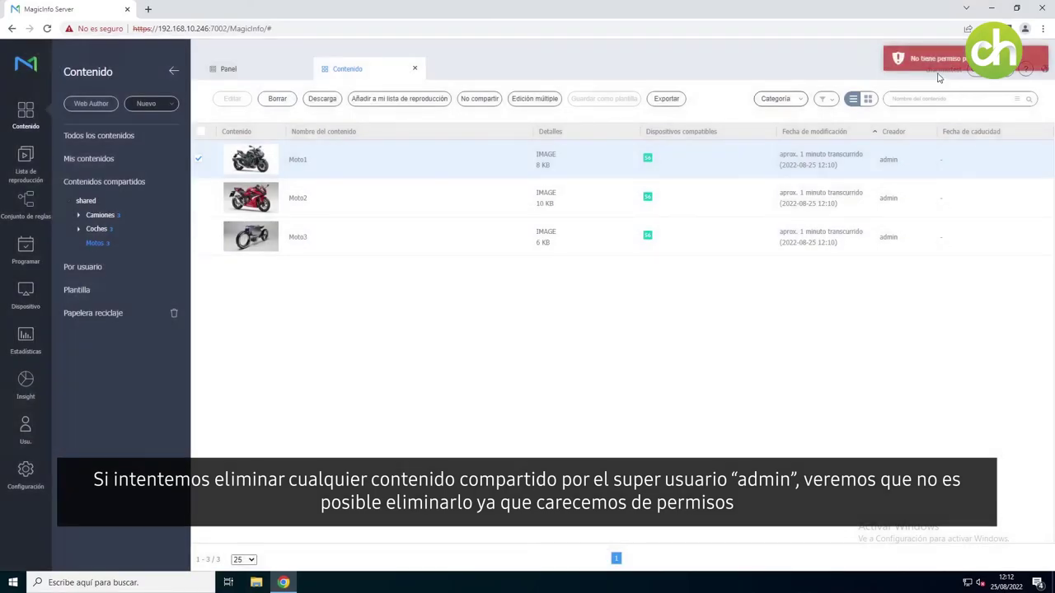